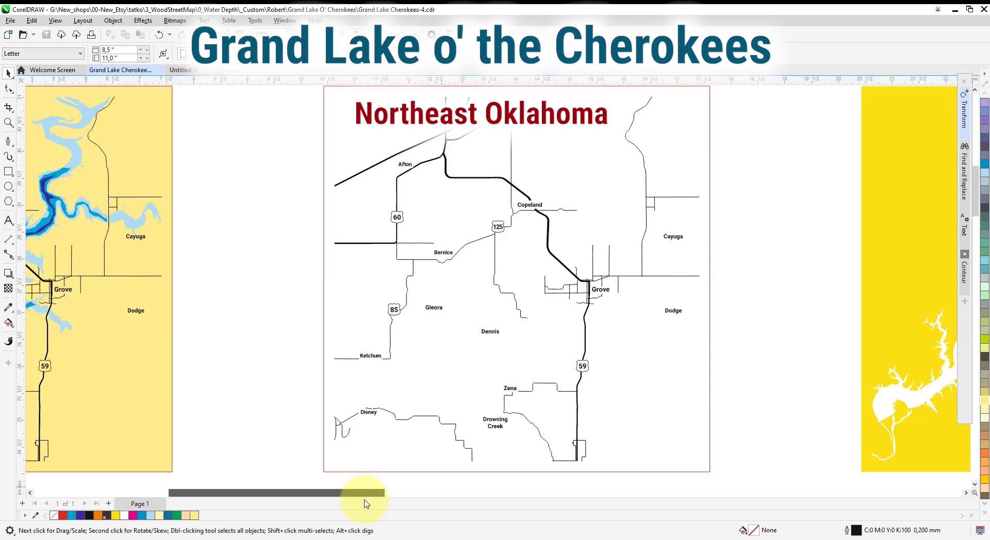
Examine the finished Grand Lake map artwork, from the road layer across the cut-out depth layers to the assembled lake detail.
left_click_drag(365, 504, 604, 508)
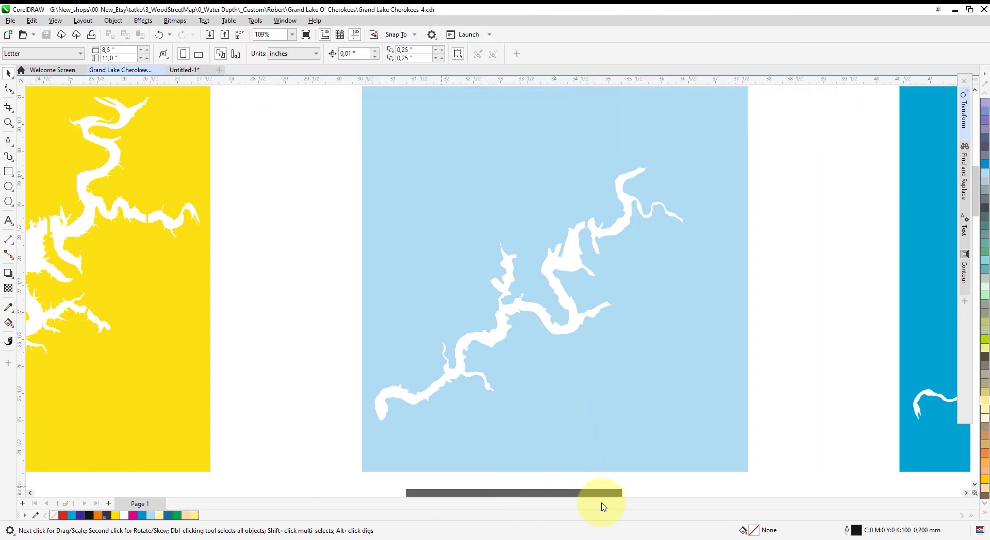
left_click_drag(603, 507, 820, 511)
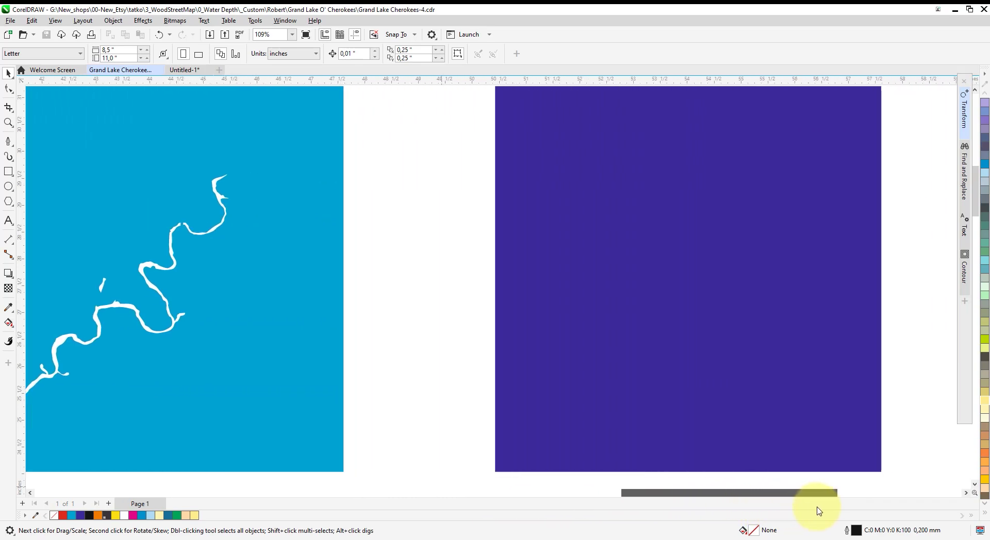
scroll(353, 379, "up", 6)
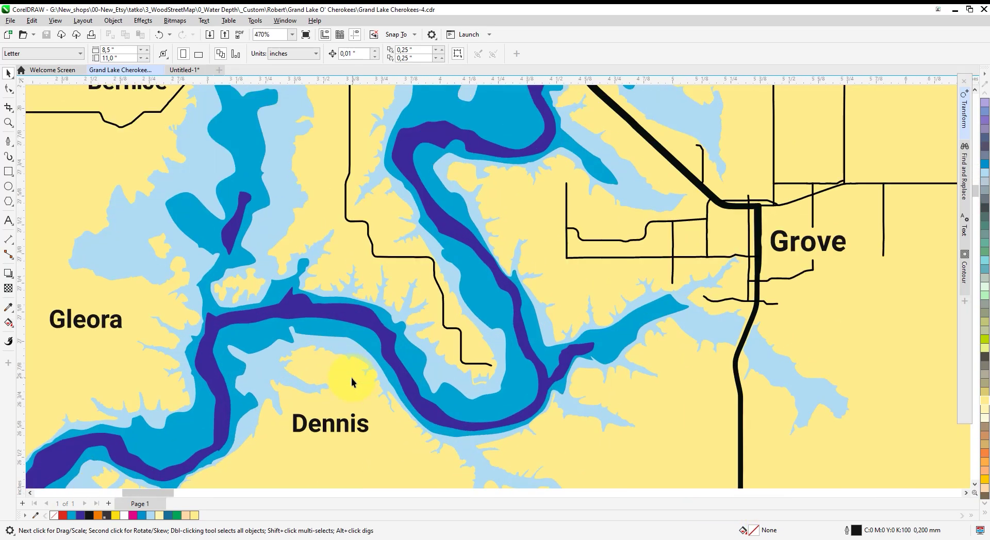
scroll(372, 338, "up", 2)
scroll(372, 338, "down", 1)
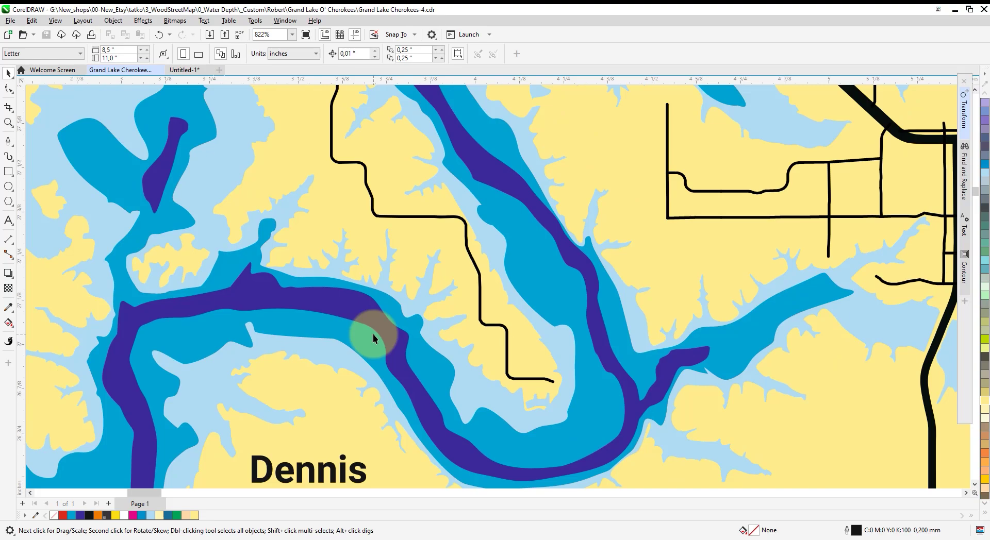
scroll(374, 338, "down", 1)
scroll(373, 334, "down", 2)
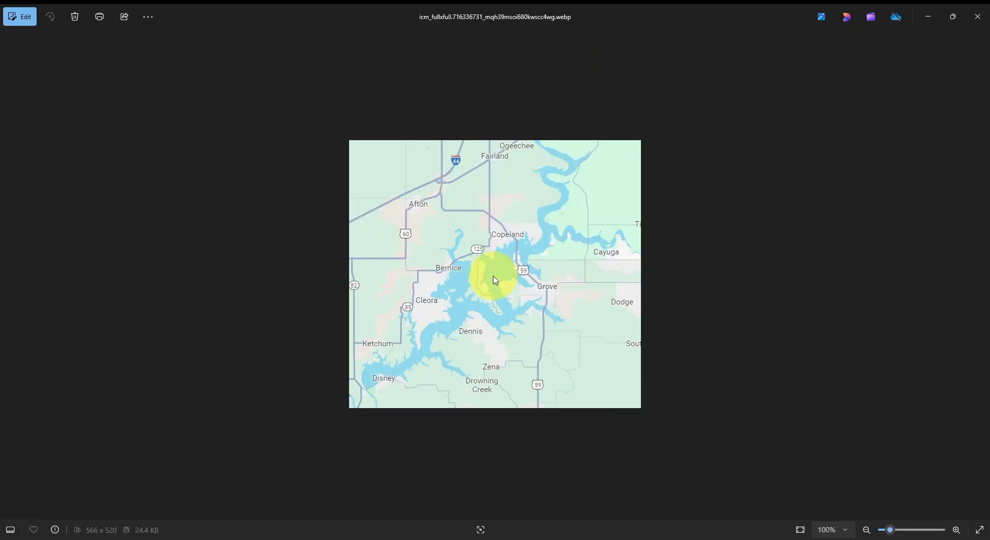
Examine the customer's reference map image and the same Grand Lake O' the Cherokees area in Google Maps.
scroll(493, 277, "up", 6)
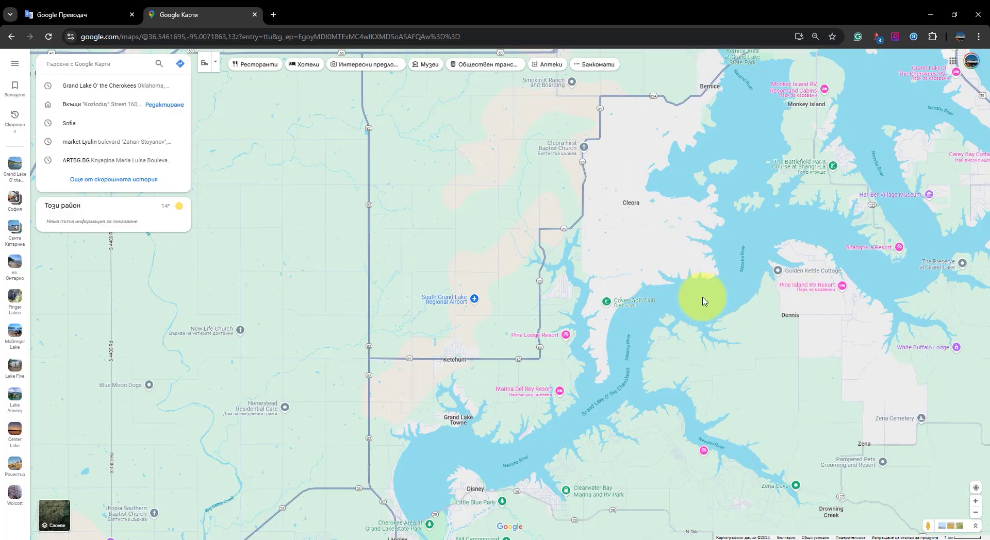
scroll(446, 287, "down", 1)
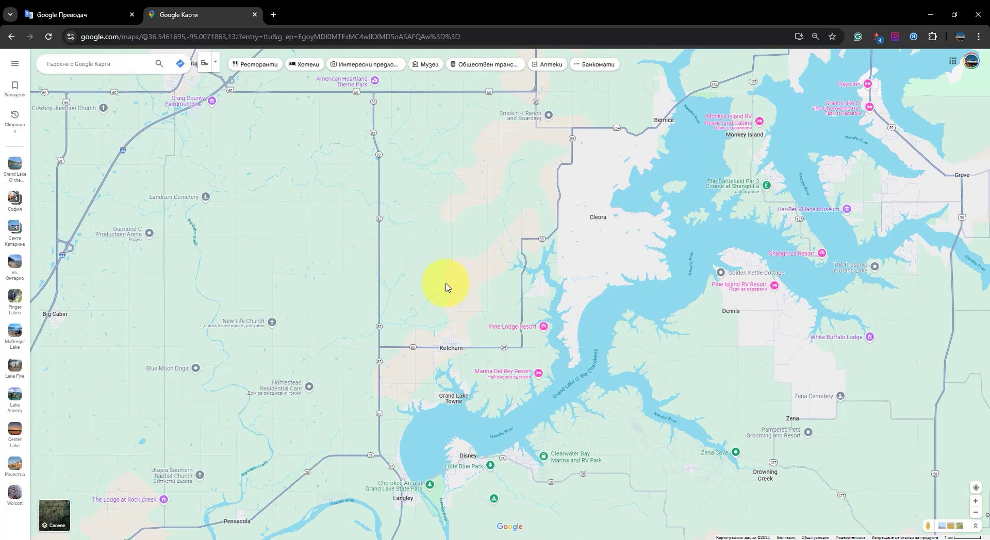
scroll(522, 281, "down", 1)
left_click_drag(671, 267, 575, 287)
scroll(575, 287, "down", 1)
left_click_drag(579, 235, 505, 287)
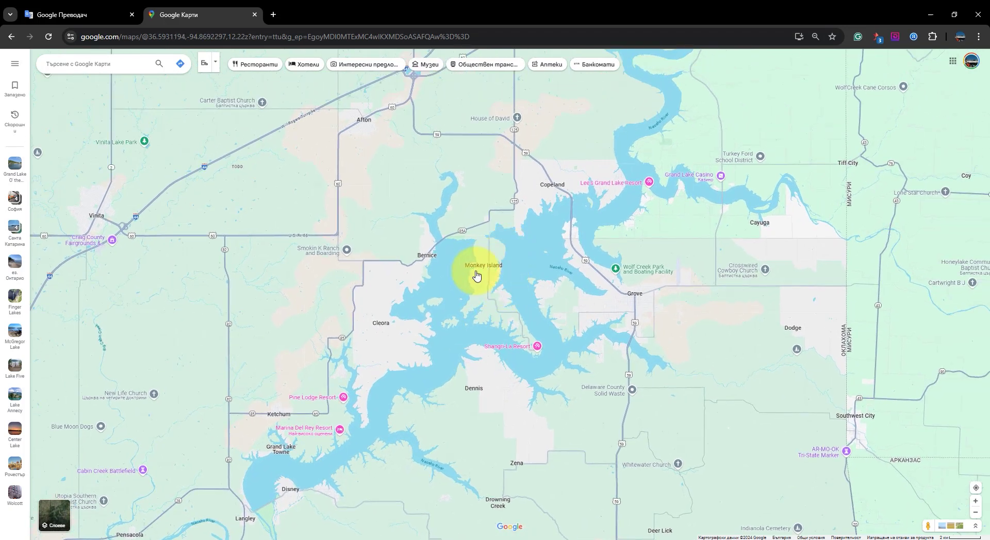
scroll(469, 299, "down", 3)
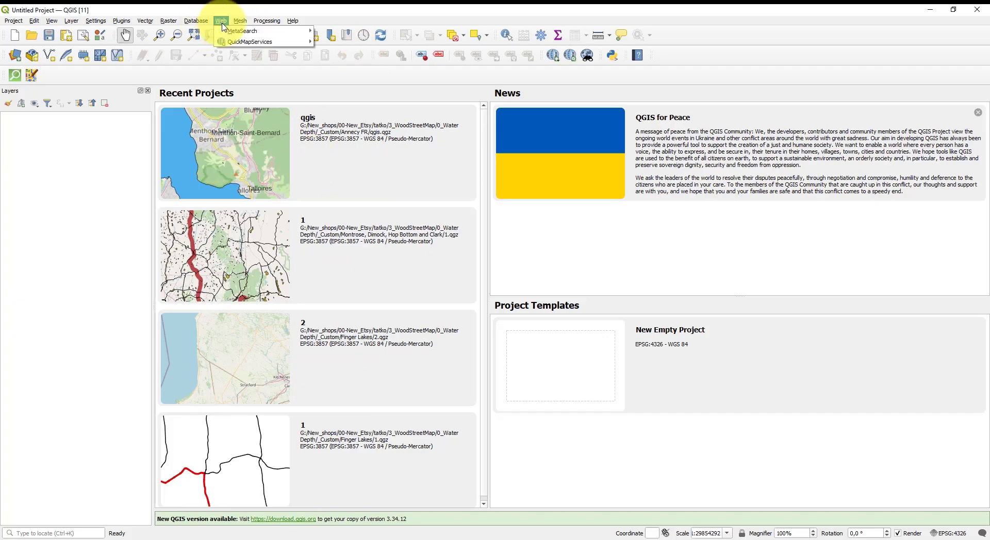
In QGIS, add the OSM Standard basemap from QuickMapServices and frame the canvas on Grand Lake O' the Cherokees in northeast Oklahoma.
mouse_move(252, 42)
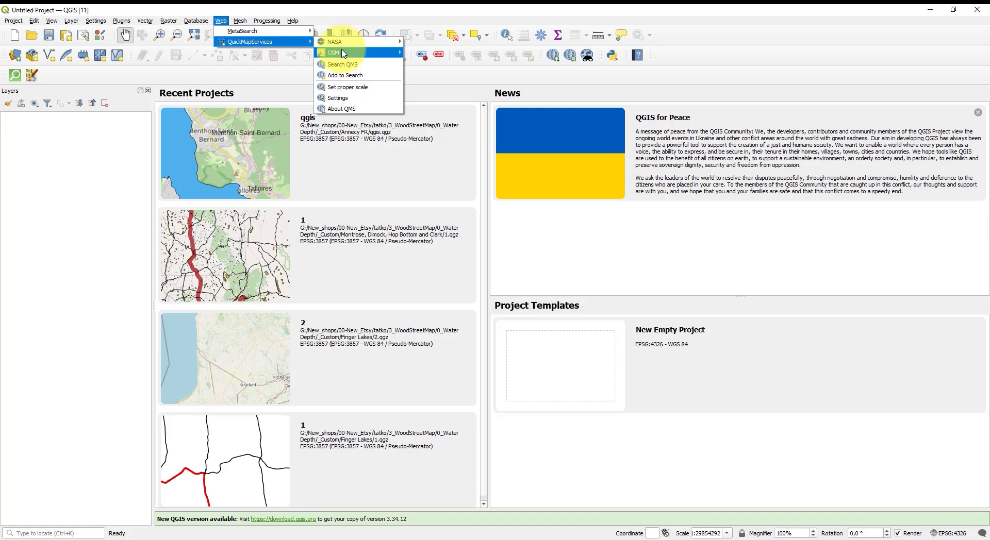
left_click(429, 52)
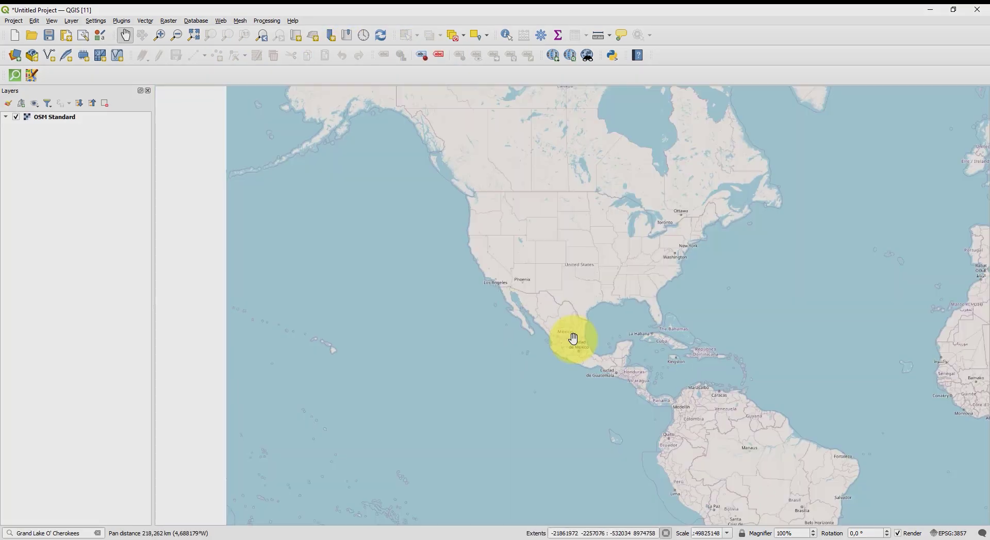
scroll(602, 397, "up", 4)
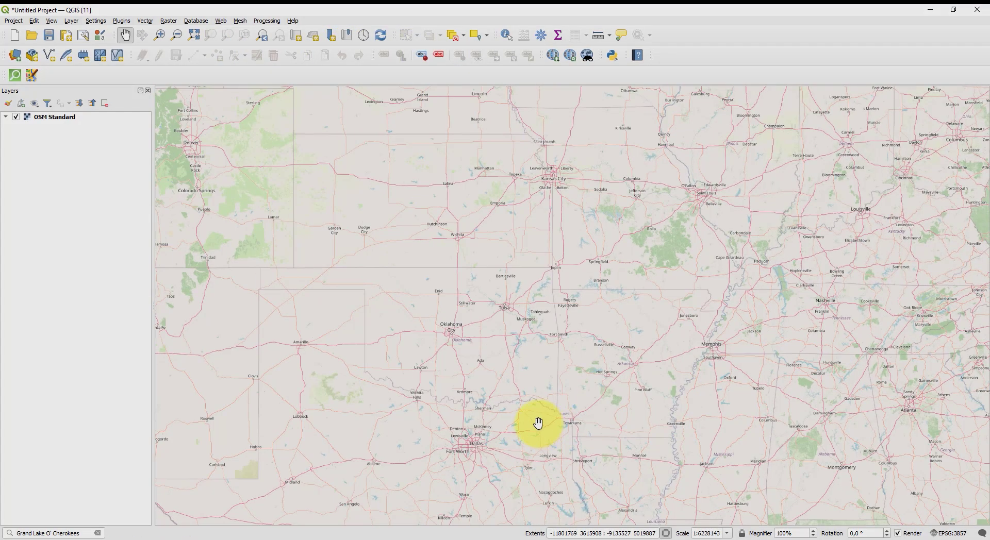
left_click_drag(394, 467, 457, 310)
scroll(457, 310, "down", 1)
scroll(476, 348, "down", 1)
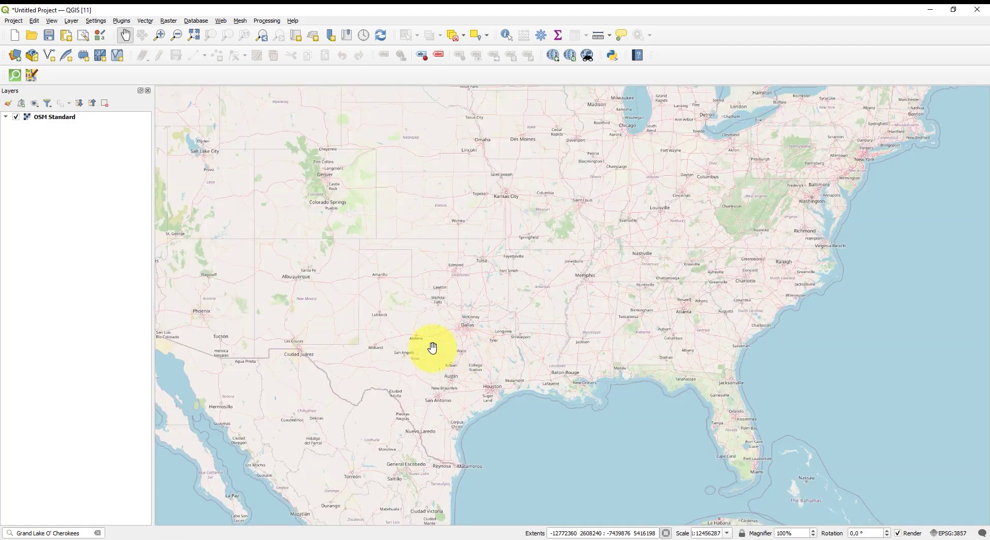
left_click_drag(364, 305, 424, 335)
scroll(541, 273, "up", 4)
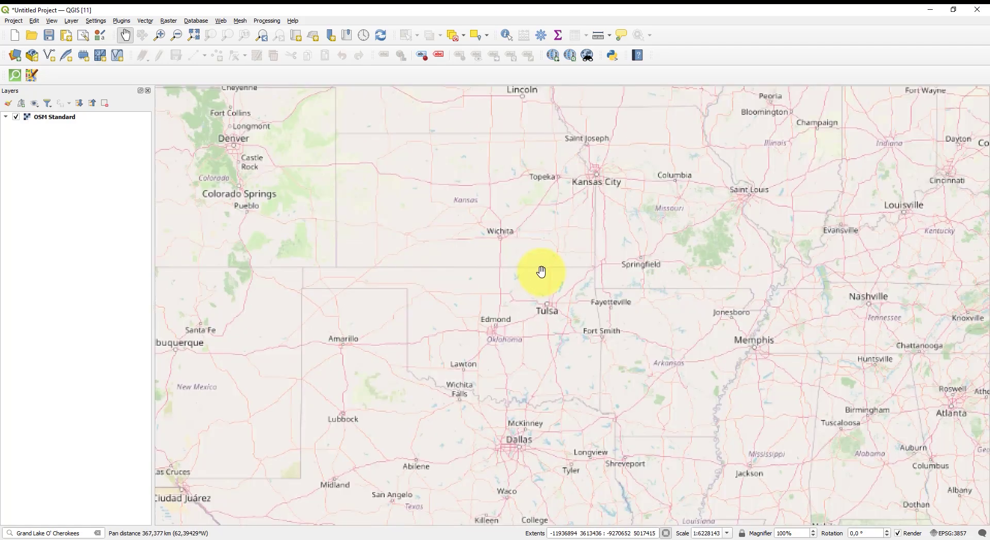
left_click_drag(717, 394, 498, 322)
scroll(464, 294, "up", 2)
left_click_drag(464, 290, 521, 345)
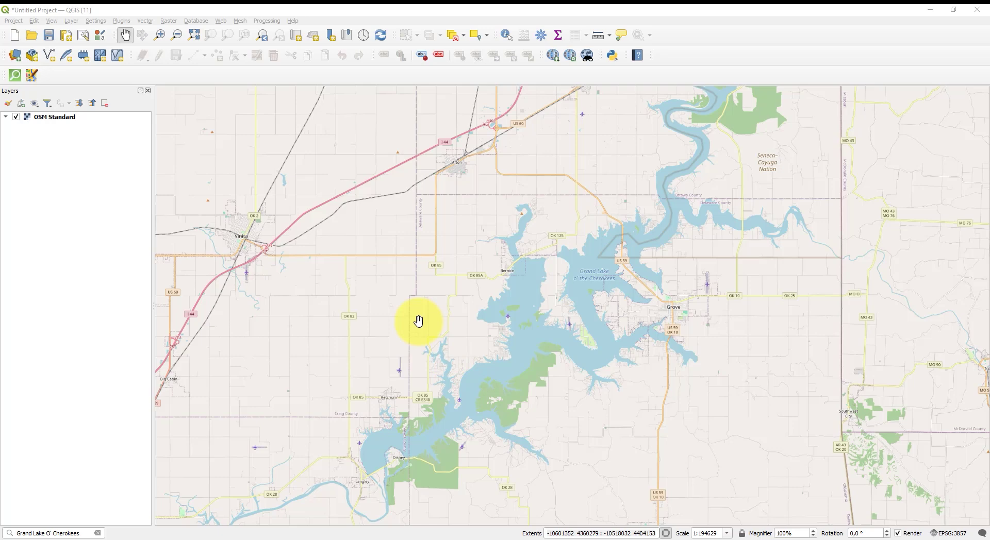
Run a QuickOSM quick query for the key water within the canvas extent, with points excluded from the output.
left_click(19, 77)
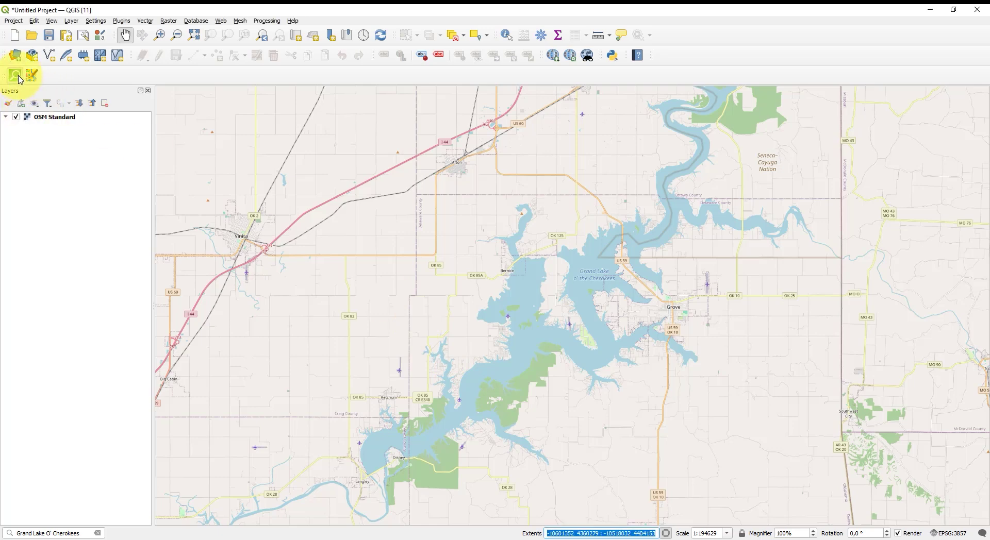
left_click(19, 78)
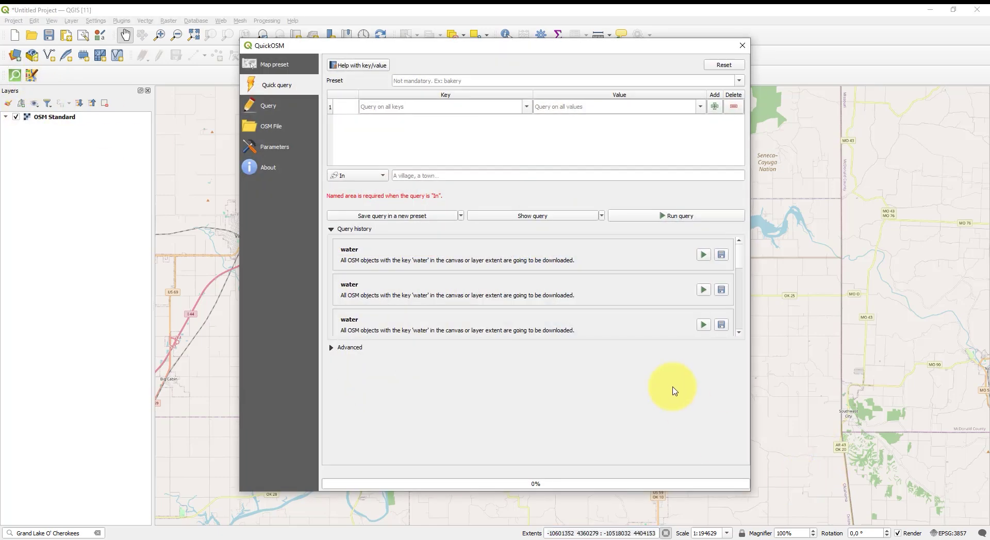
left_click(378, 175)
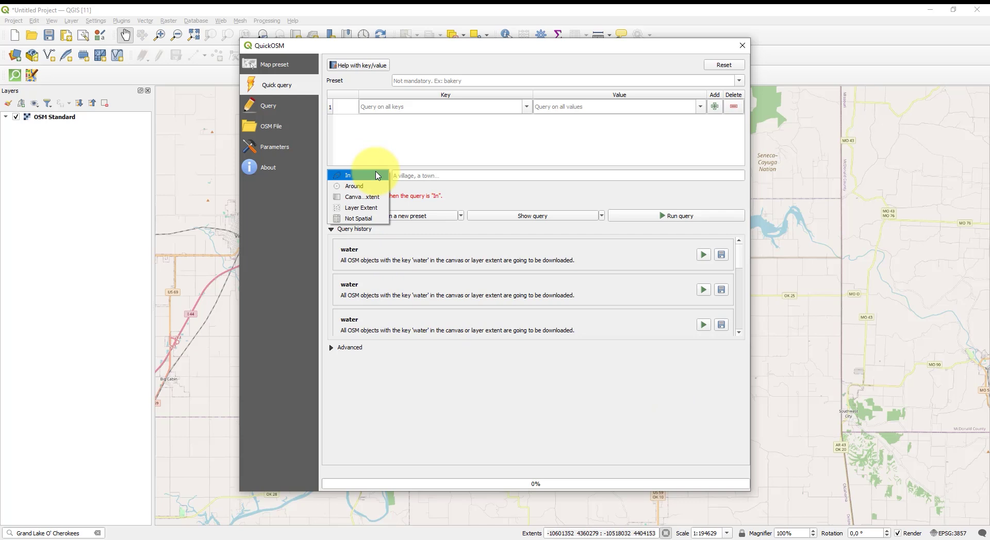
left_click(369, 198)
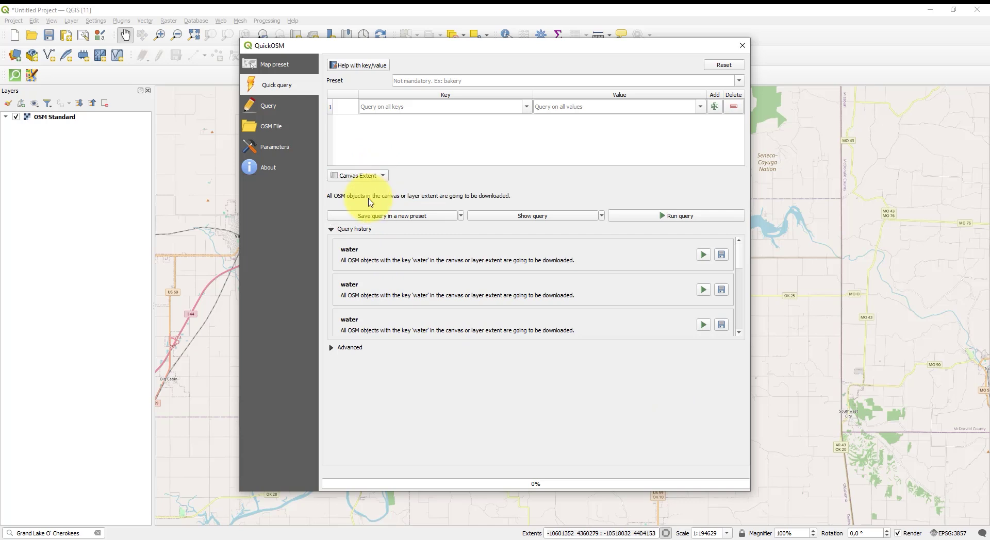
left_click(332, 347)
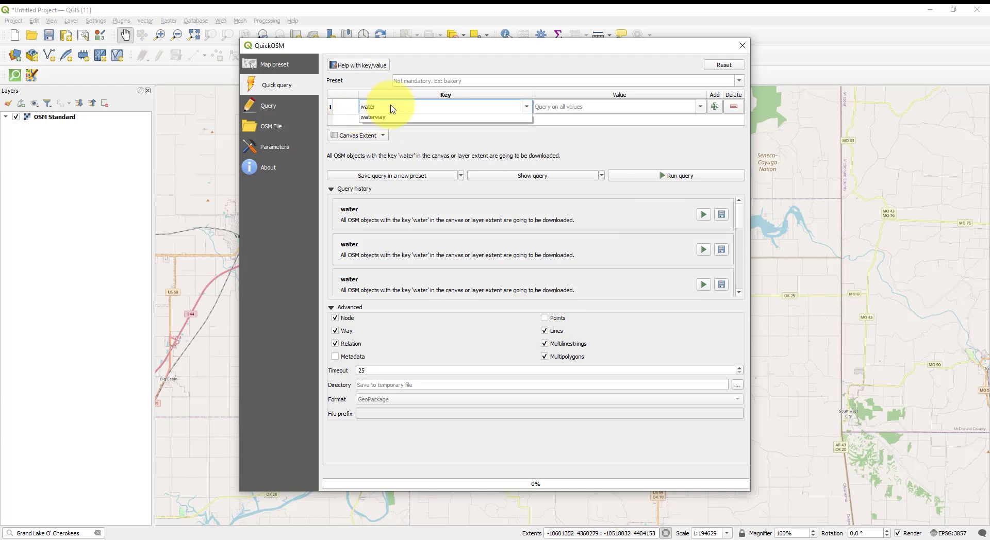
left_click(671, 178)
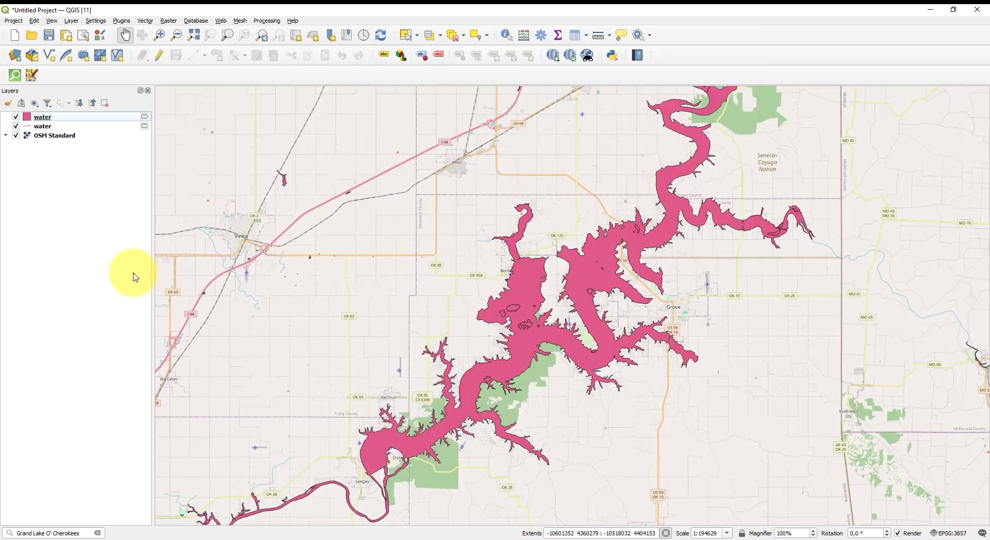
Toggle the OSM Standard basemap to compare it with the downloaded layers, leaving the basemap hidden.
left_click(16, 136)
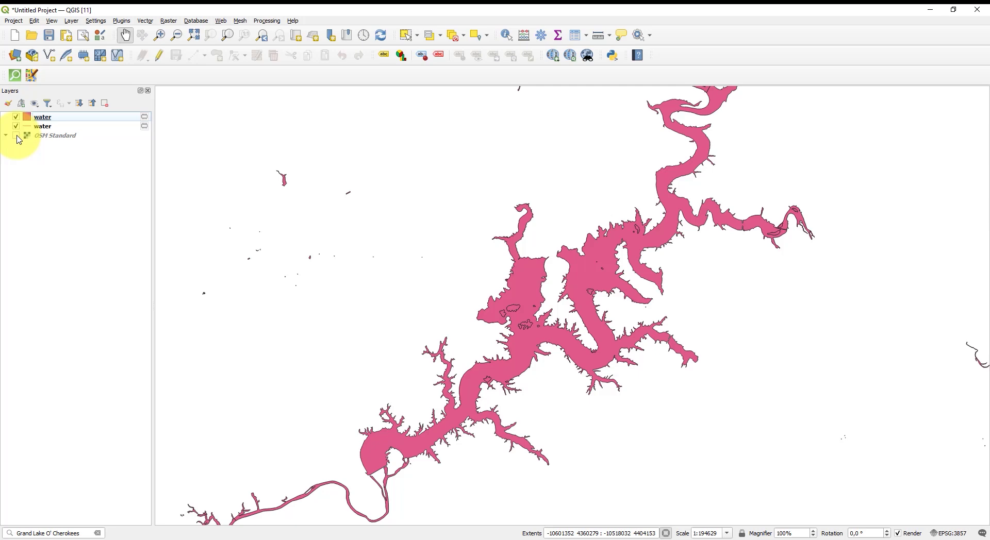
left_click(16, 136)
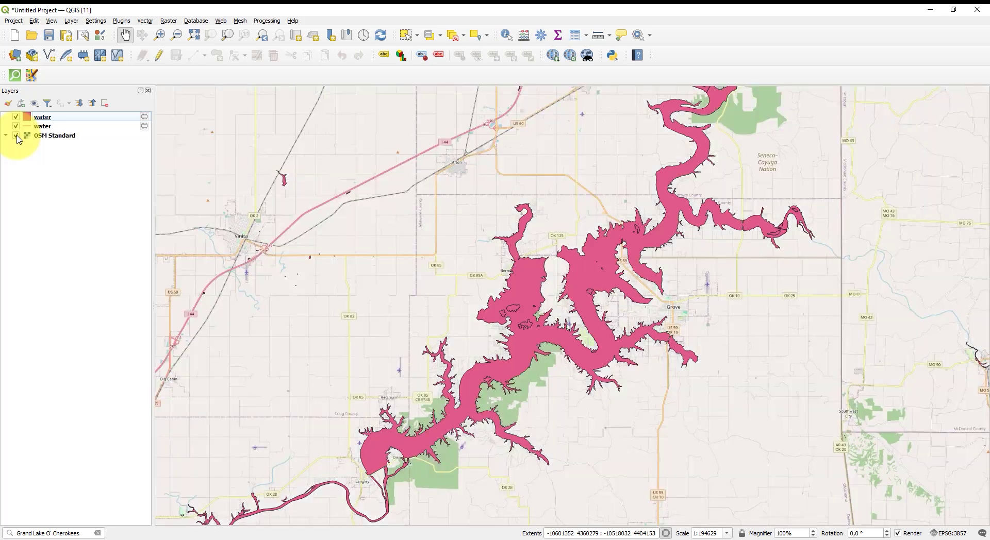
left_click(17, 137)
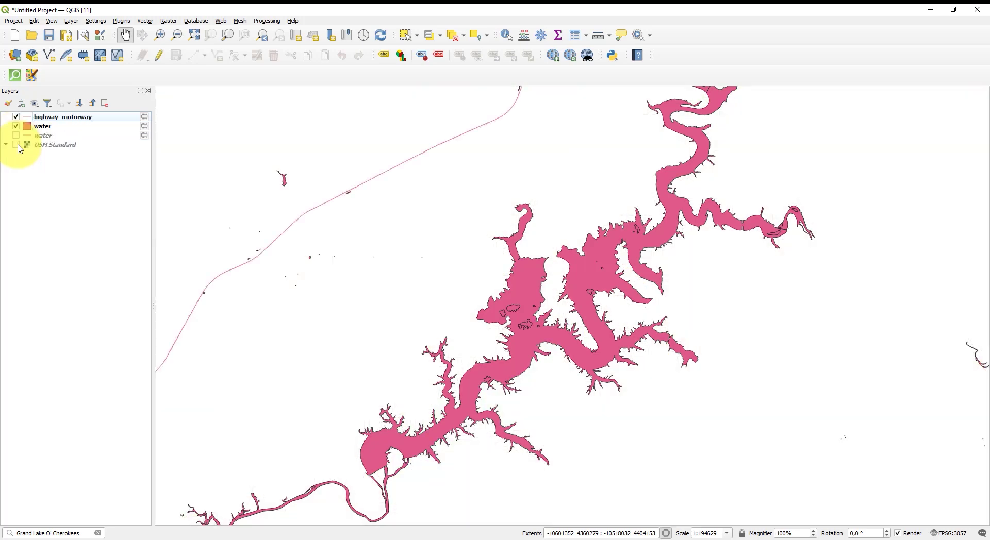
left_click(18, 146)
left_click(18, 146)
Download the trunk roads in the canvas extent with a highway=trunk query and check the layers on the map.
left_click(817, 502)
double_click(578, 110)
type("trunk")
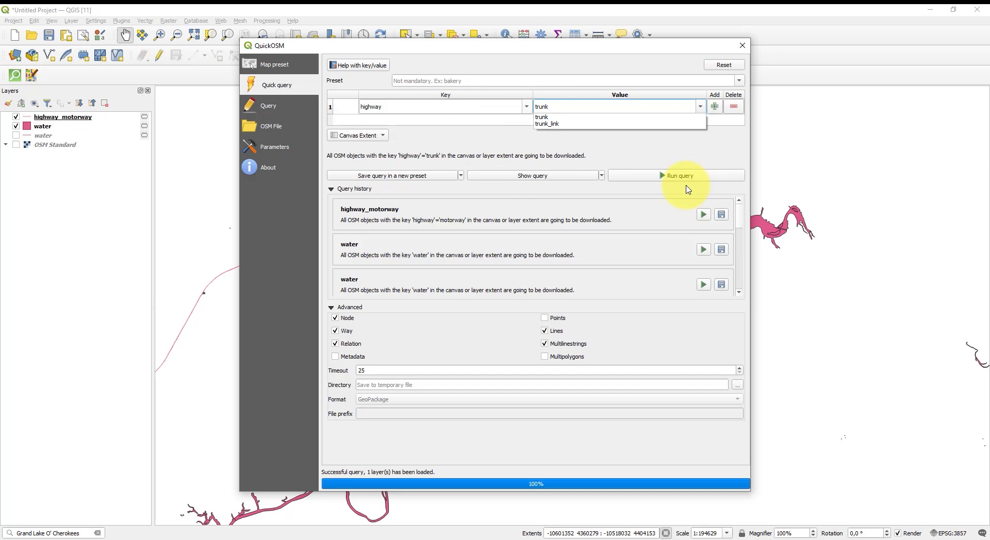
left_click(683, 178)
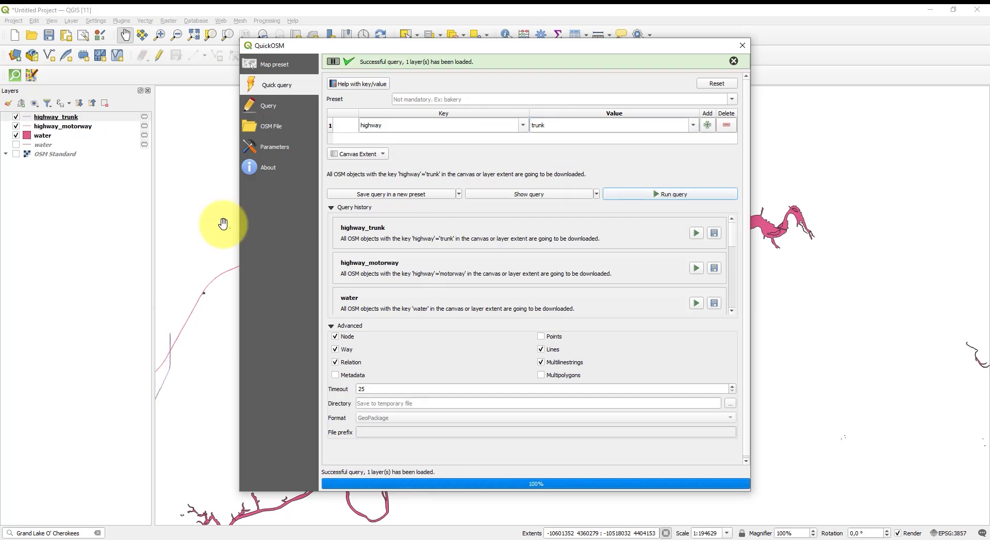
left_click(70, 199)
left_click(16, 136)
left_click(16, 136)
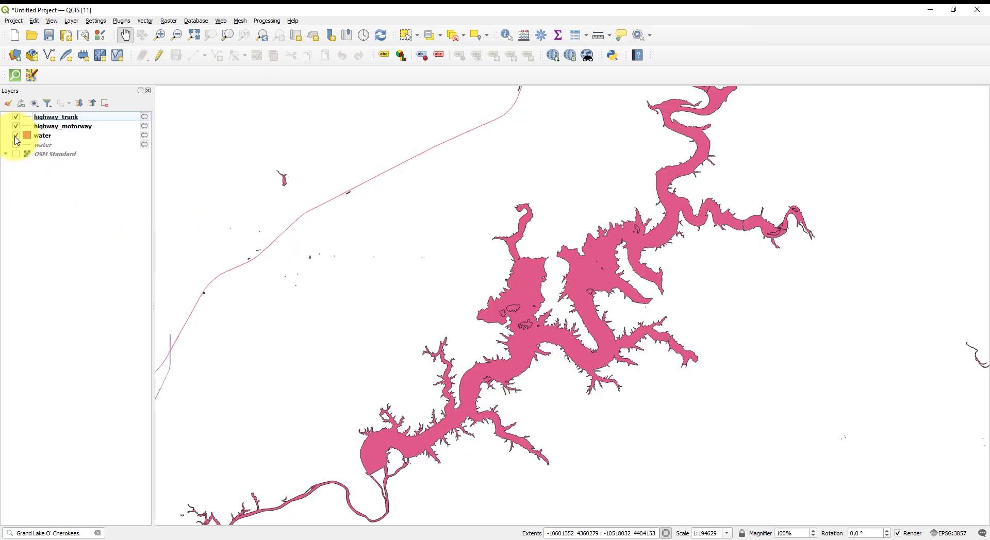
Download the primary roads in the canvas extent with a highway=primary query and return to the map.
left_click(822, 508)
double_click(566, 108)
type("primary")
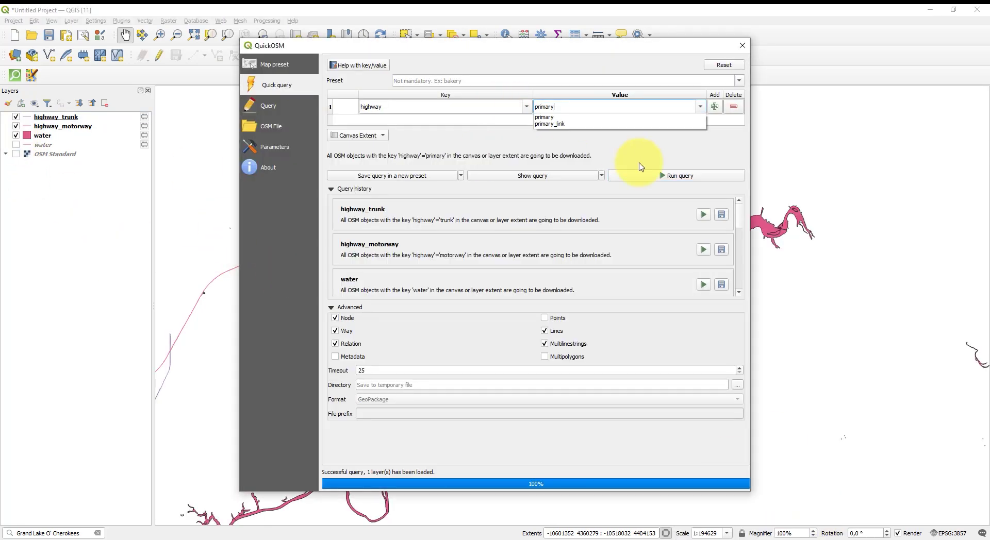
left_click(664, 176)
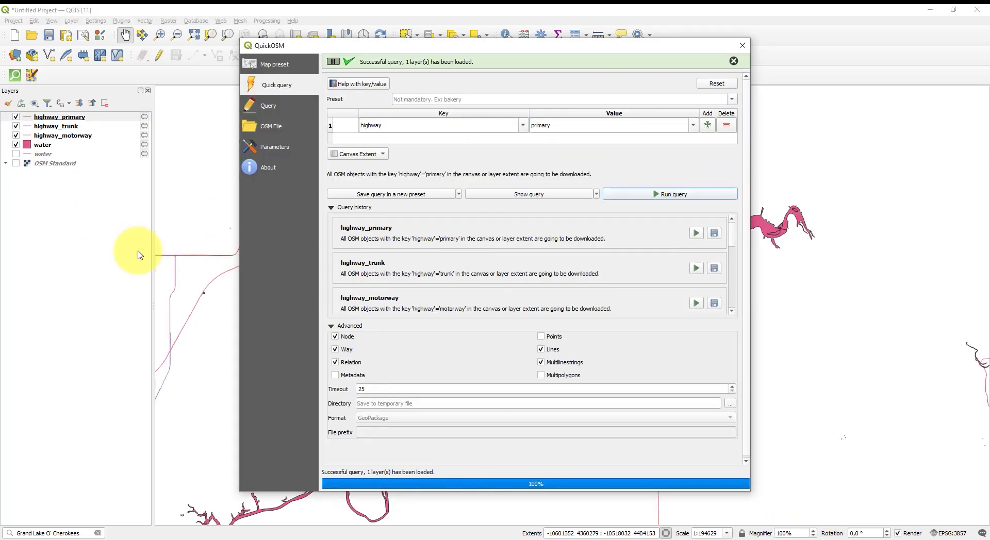
left_click(139, 255)
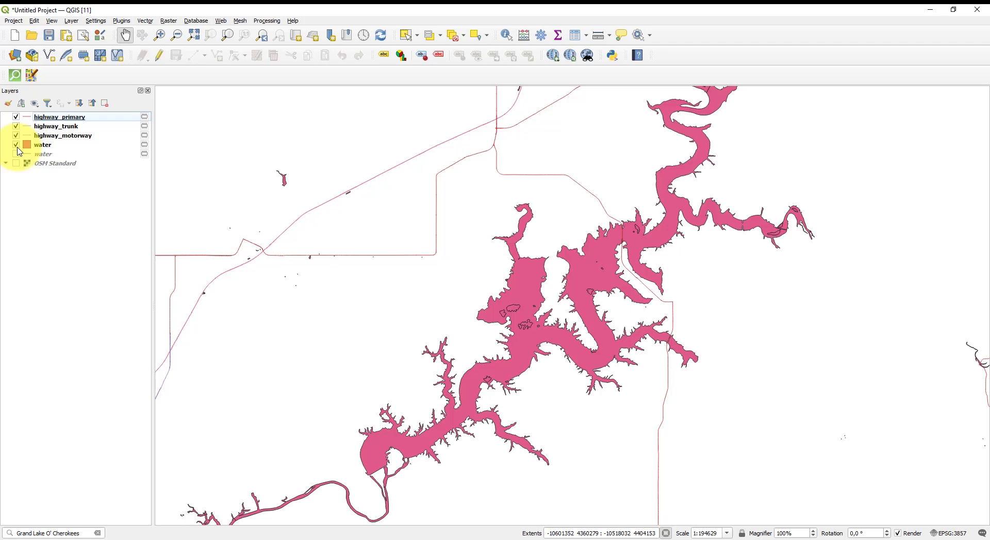
Download the secondary roads in the canvas extent with a highway=secondary query and return to the map.
left_click(817, 511)
double_click(544, 107)
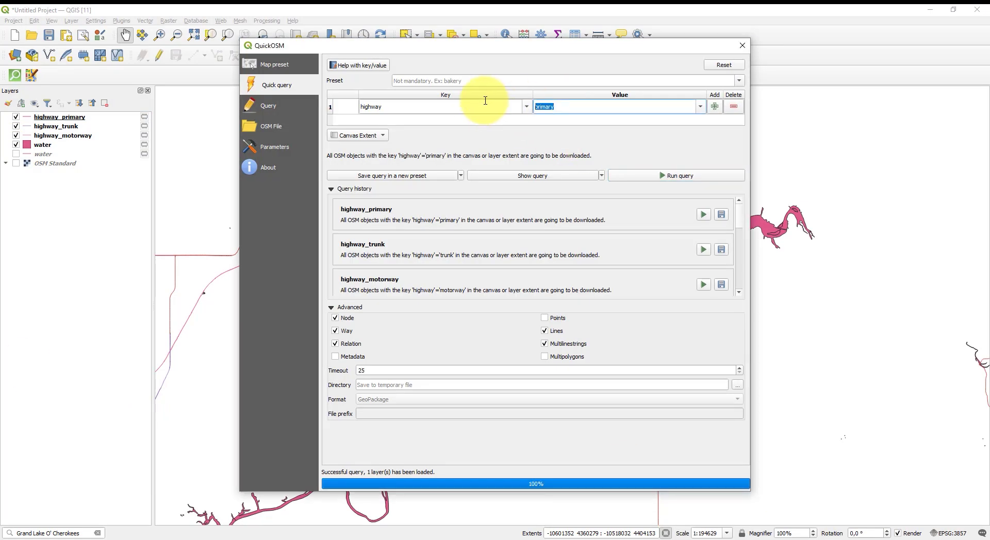
type("secondary")
left_click(648, 175)
left_click(72, 259)
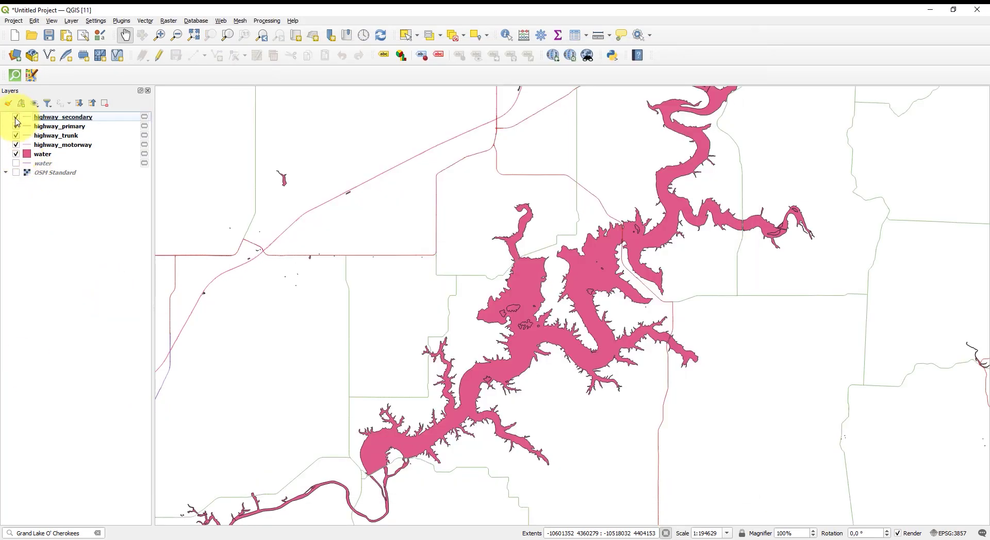
Download the tertiary roads in the canvas extent with a highway=tertiary query and return to the map.
left_click(827, 508)
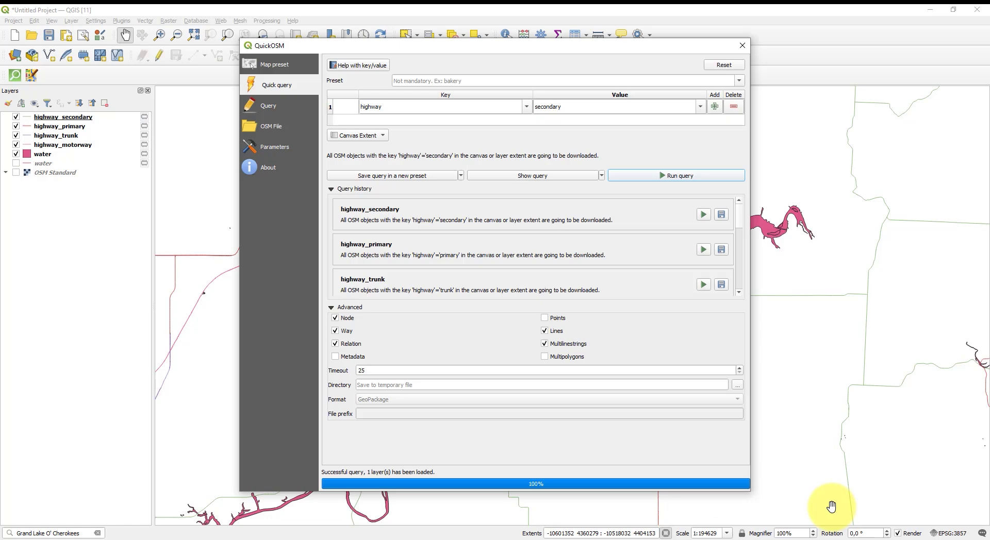
left_click_drag(569, 107, 490, 108)
type("tertiary")
left_click(657, 177)
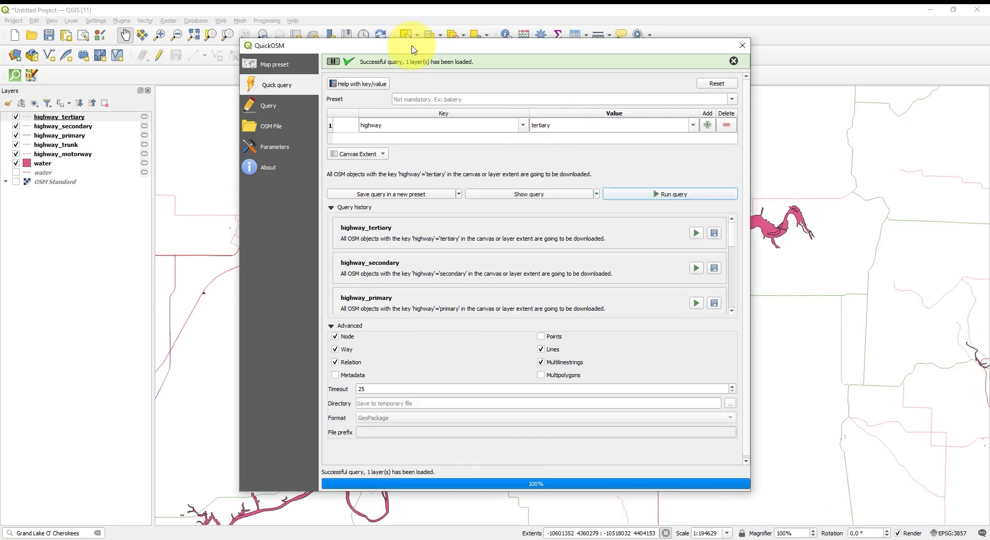
left_click(118, 247)
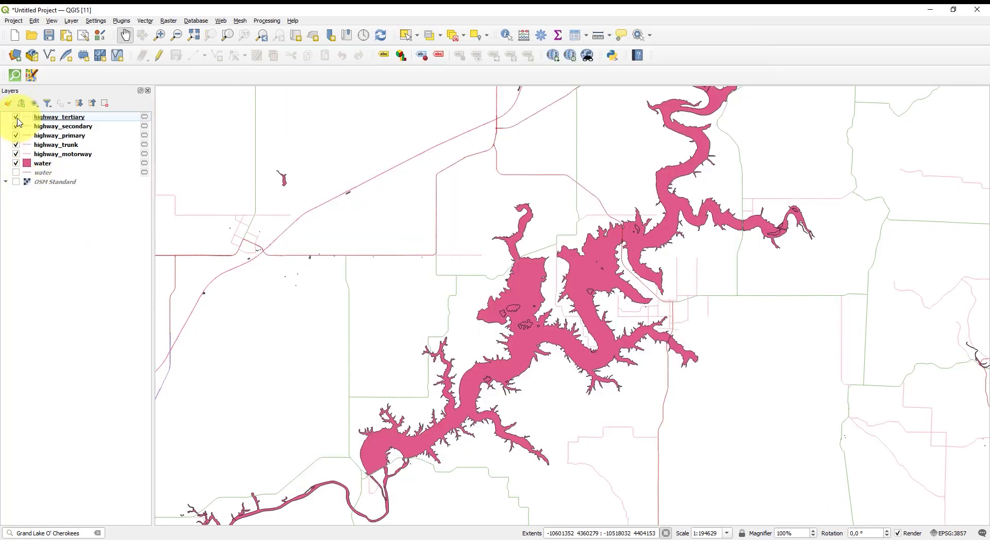
Style the motorway layer's lines in dark blue with a 0.8 mm stroke width and a Round join style.
double_click(51, 154)
left_click(506, 183)
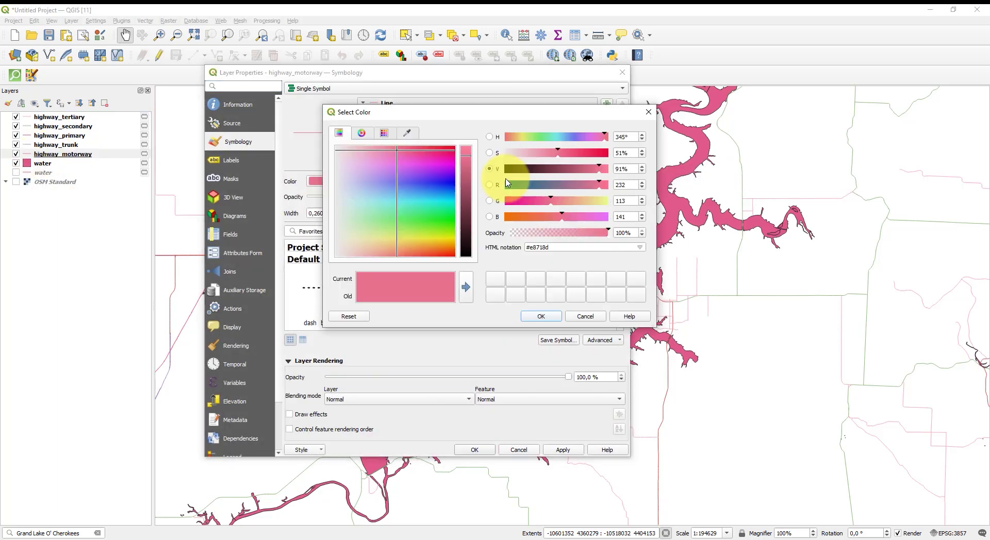
left_click_drag(448, 175, 458, 184)
left_click(540, 316)
left_click(404, 113)
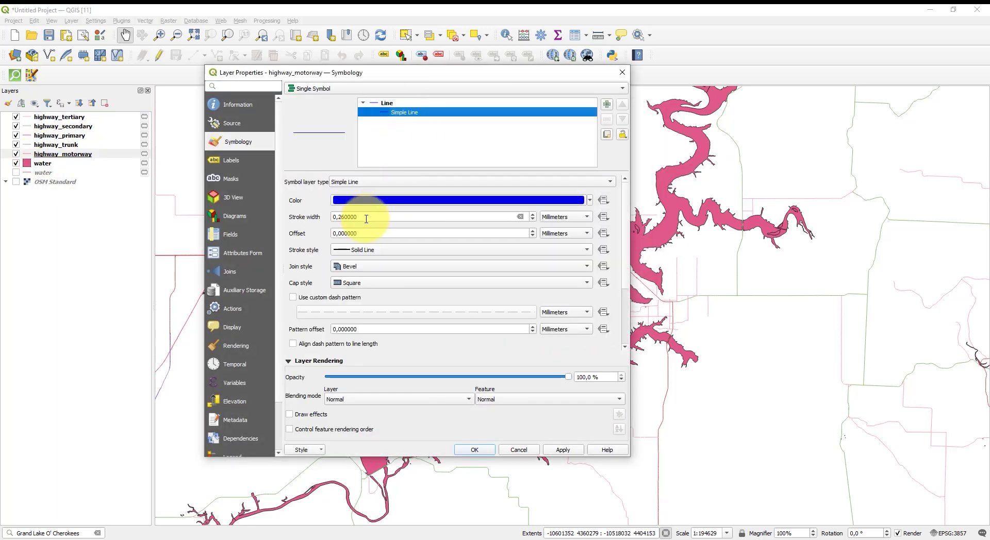
double_click(342, 217)
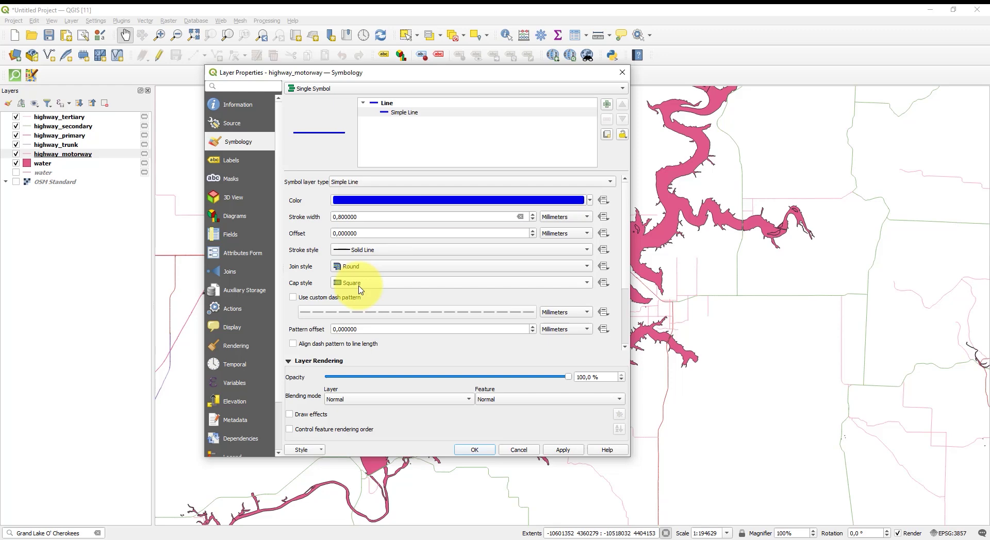
left_click(475, 450)
Copy all style categories of the motorway layer and paste them onto the primary and trunk road layers.
right_click(67, 154)
mouse_move(123, 387)
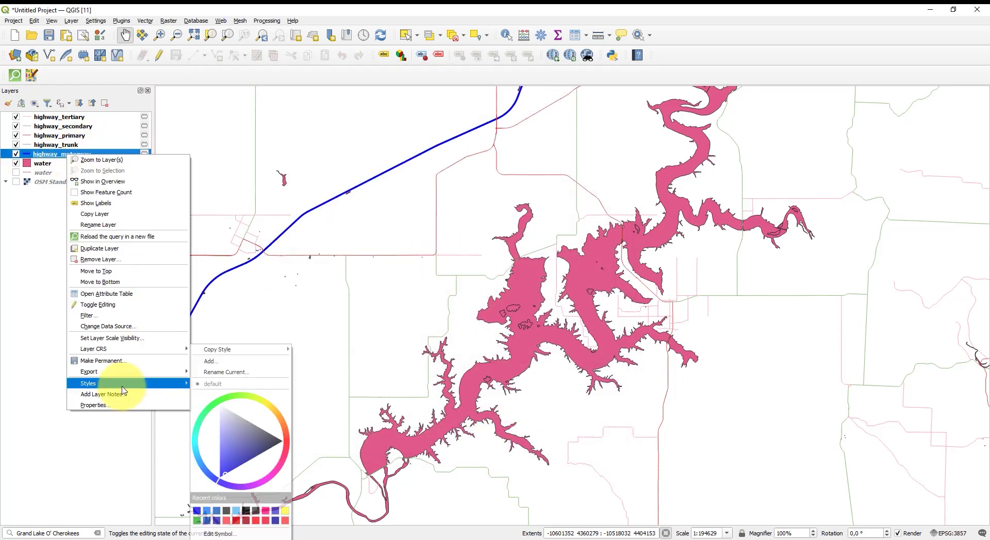
mouse_move(229, 352)
left_click(337, 351)
left_click(55, 128)
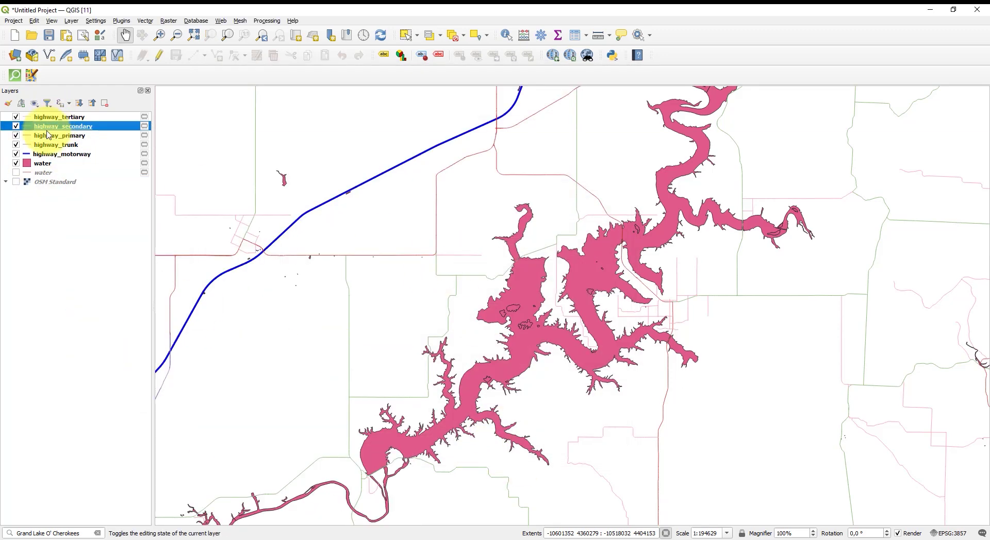
left_click(51, 145, "shift")
left_click_drag(51, 147, 66, 153)
left_click(52, 136)
left_click(44, 145, "shift")
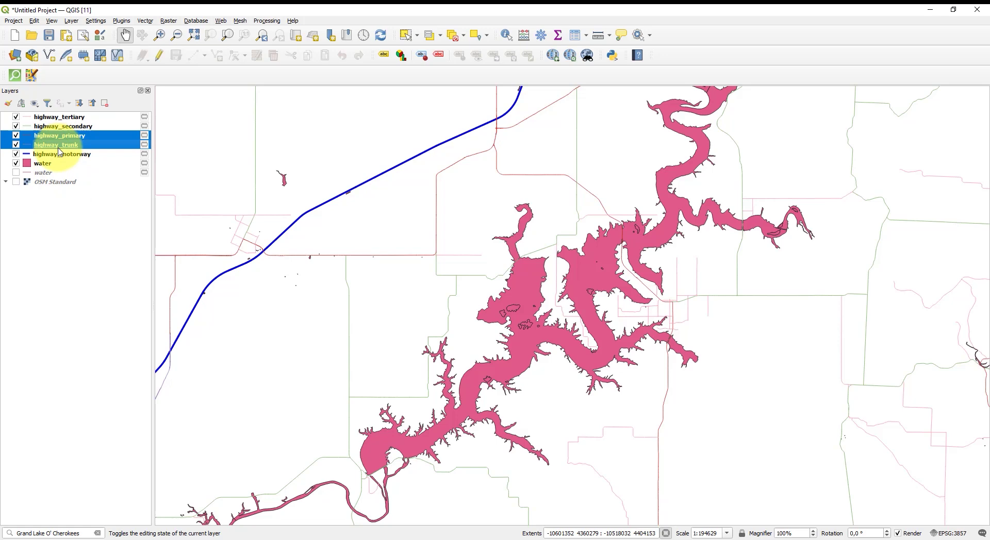
right_click(48, 145)
left_click(136, 390)
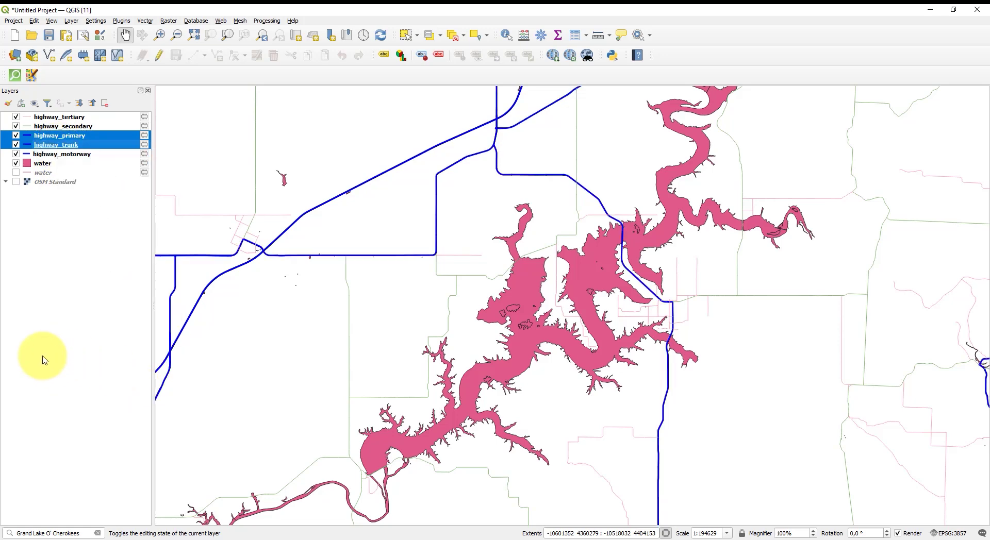
Style the tertiary road layer's lines in black with Round join and Round cap styles.
double_click(51, 117)
left_click(512, 184)
left_click_drag(467, 242, 468, 272)
left_click(542, 316)
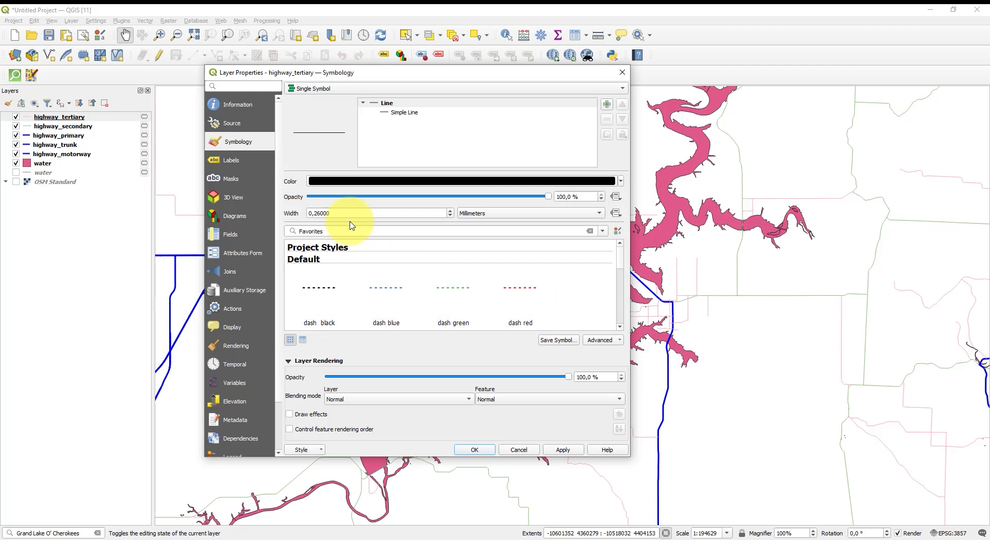
left_click(403, 113)
left_click(371, 267)
left_click(367, 289)
left_click(367, 284)
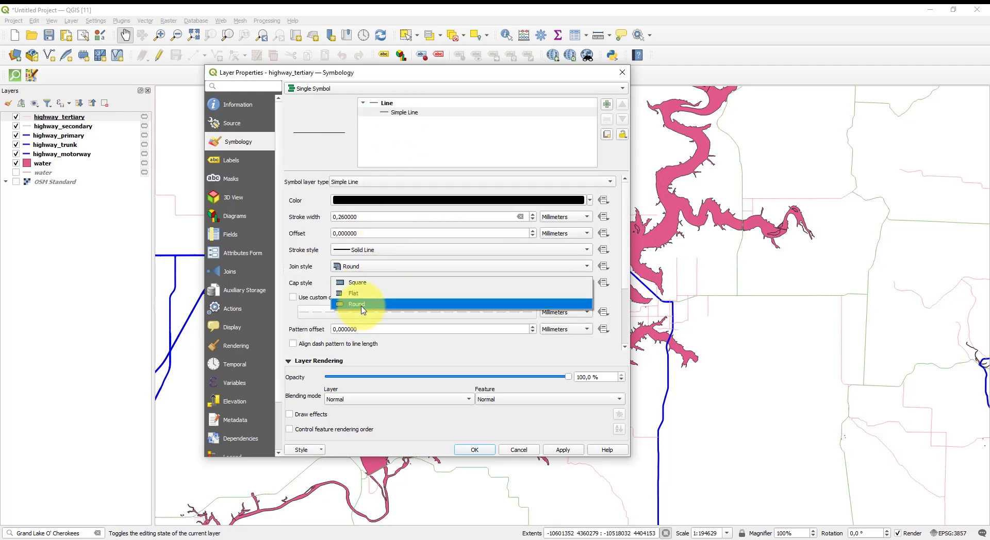
left_click(361, 304)
left_click(473, 450)
Copy all style categories of the tertiary road layer and paste them onto the secondary road layer.
right_click(73, 119)
mouse_move(103, 337)
mouse_move(227, 337)
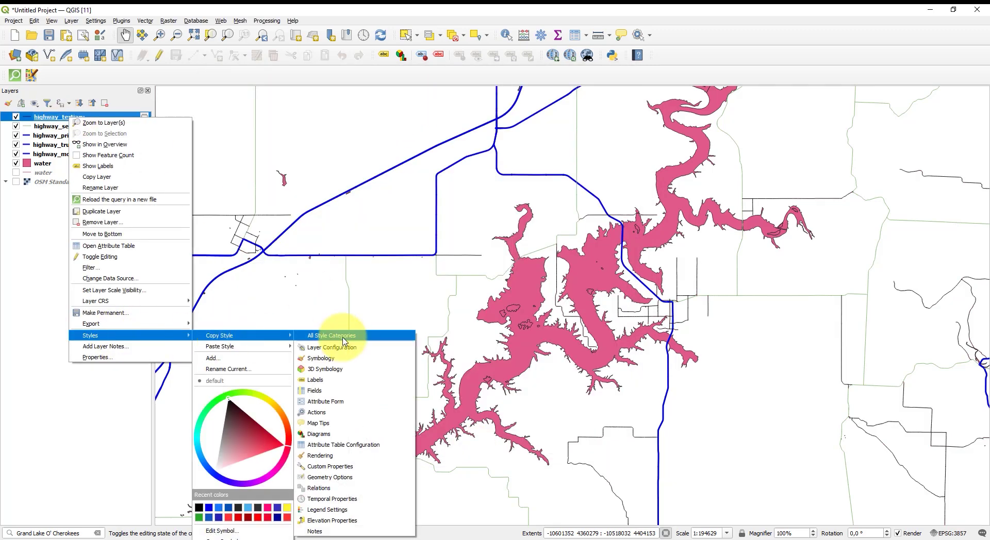
left_click(340, 337)
right_click(62, 126)
mouse_move(103, 343)
mouse_move(222, 349)
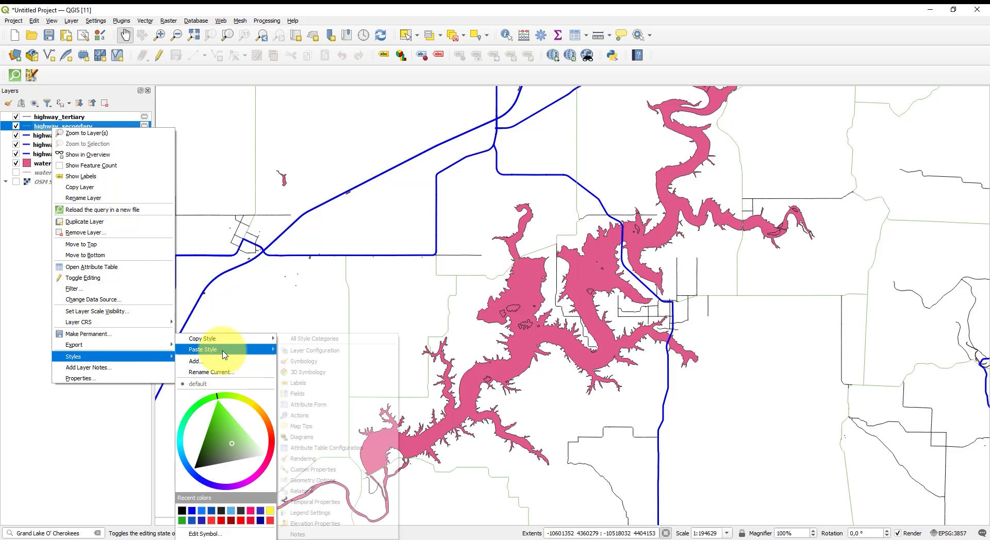
left_click(309, 338)
Change the fill color of the water polygon layer to bright blue.
double_click(28, 164)
left_click(362, 182)
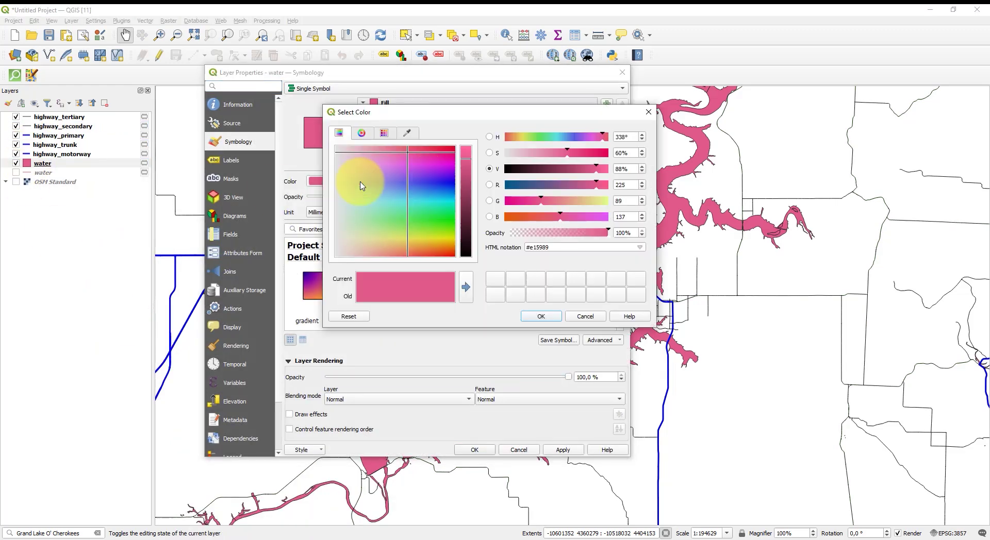
left_click(454, 195)
left_click(540, 316)
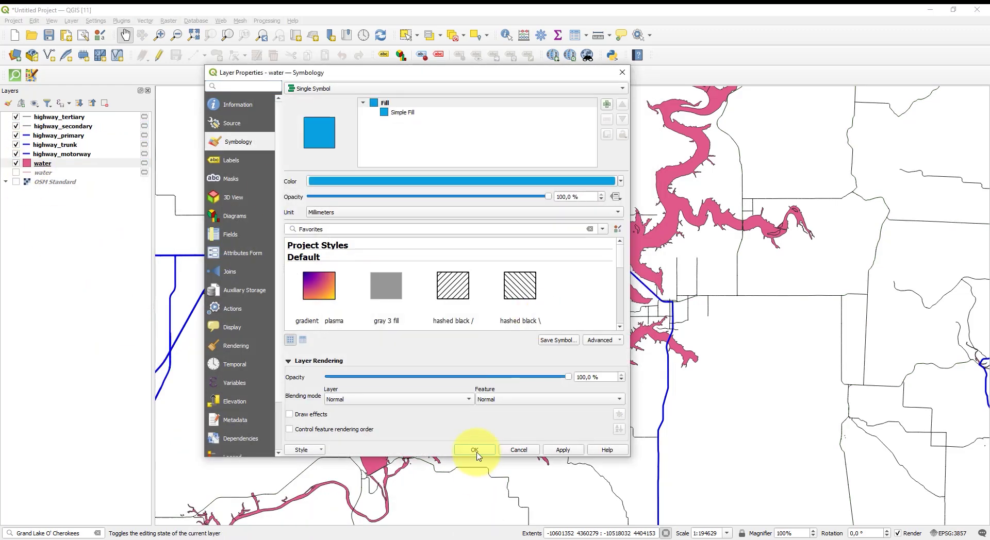
left_click(474, 450)
Try the No Brush fill style on the water polygon layer.
double_click(36, 164)
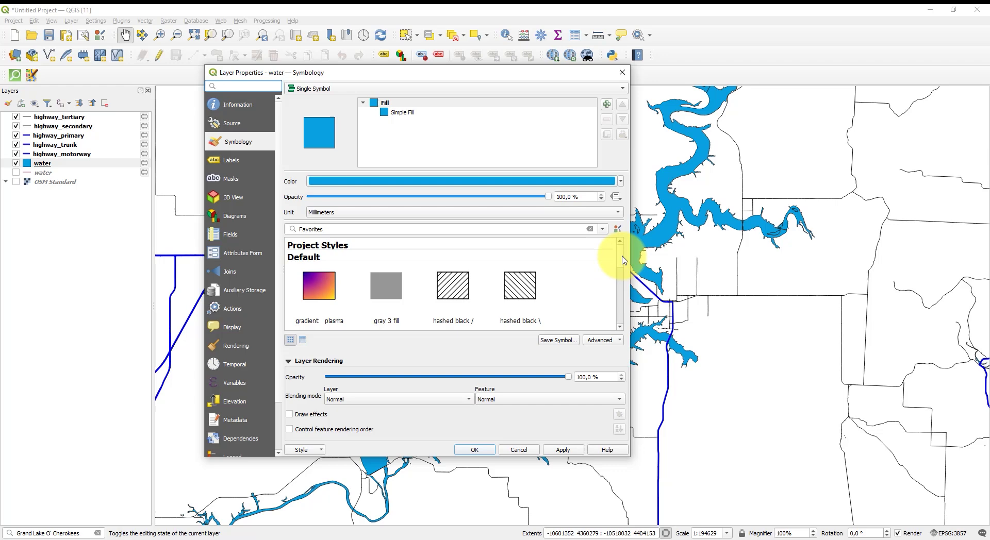
left_click_drag(619, 258, 623, 320)
left_click(387, 113)
left_click(537, 233)
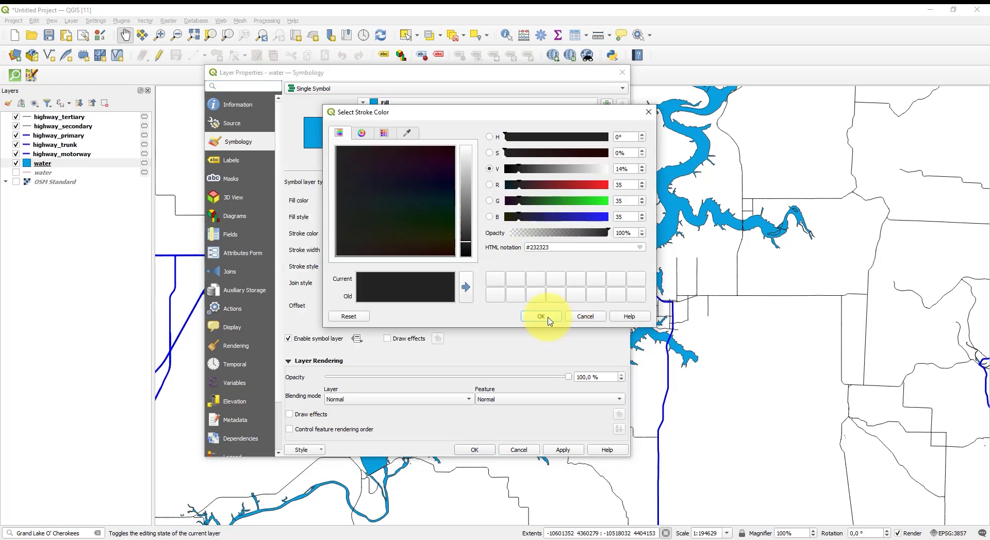
left_click(541, 317)
left_click(564, 223)
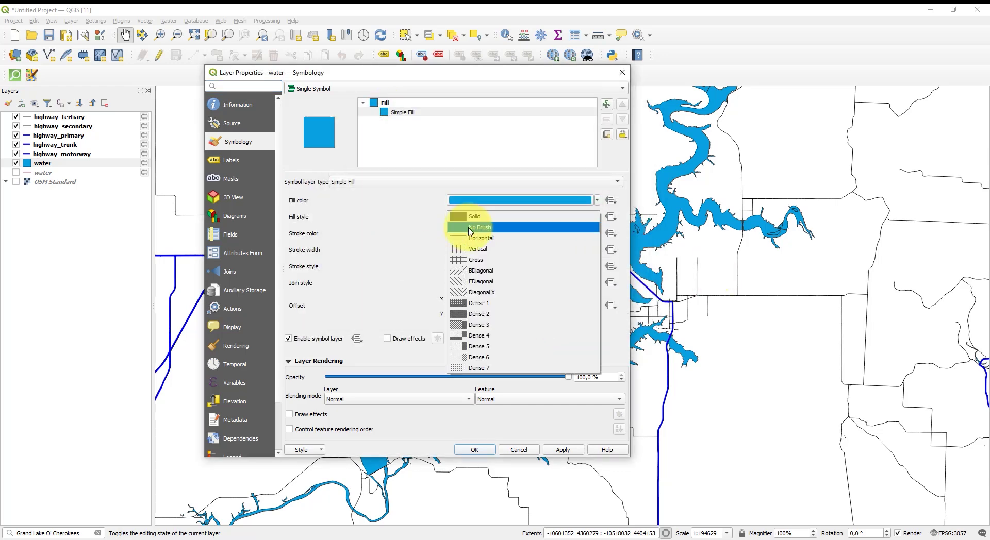
left_click(525, 202)
left_click(474, 450)
Set the water polygons' fill style back to Solid and remove their outline through the stroke style.
double_click(45, 166)
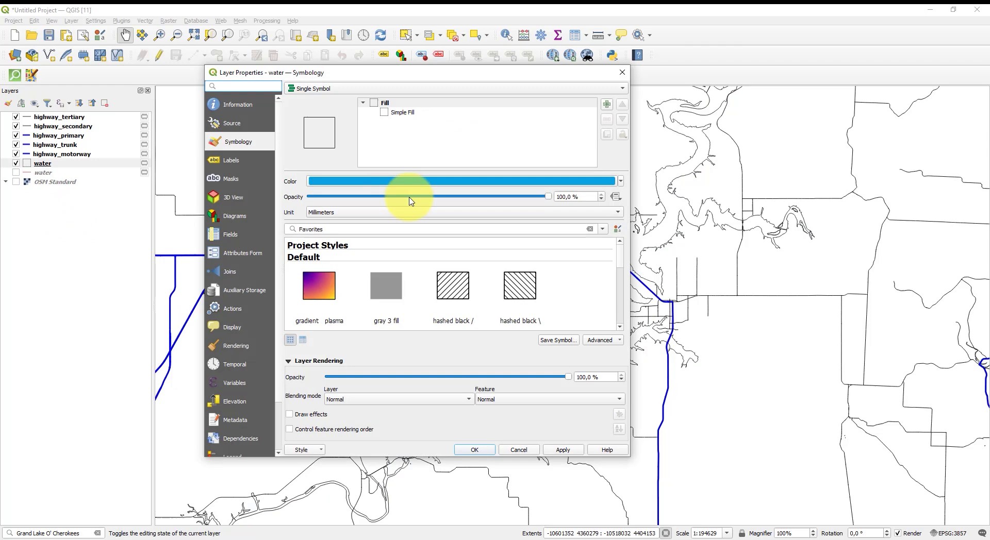
left_click(387, 113)
left_click(486, 214)
left_click(516, 203)
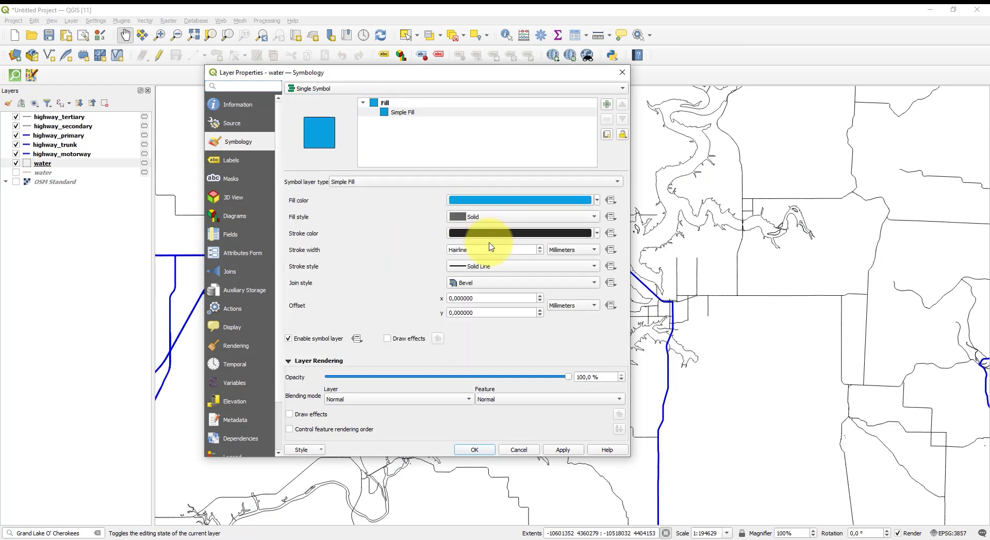
left_click(521, 266)
left_click(495, 270)
left_click(474, 450)
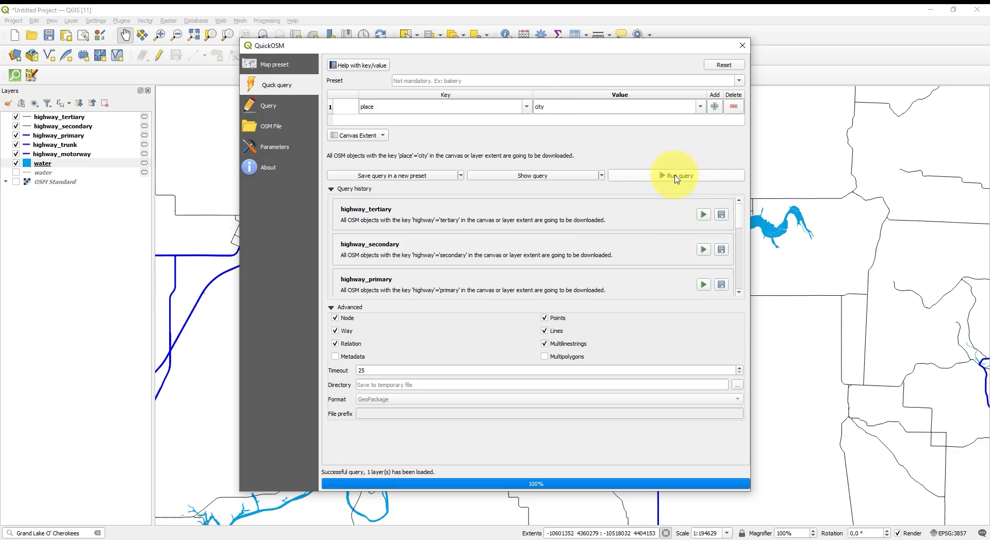
Download the cities in the canvas extent with a place=city query and give the city points single labels from the name field.
left_click(677, 176)
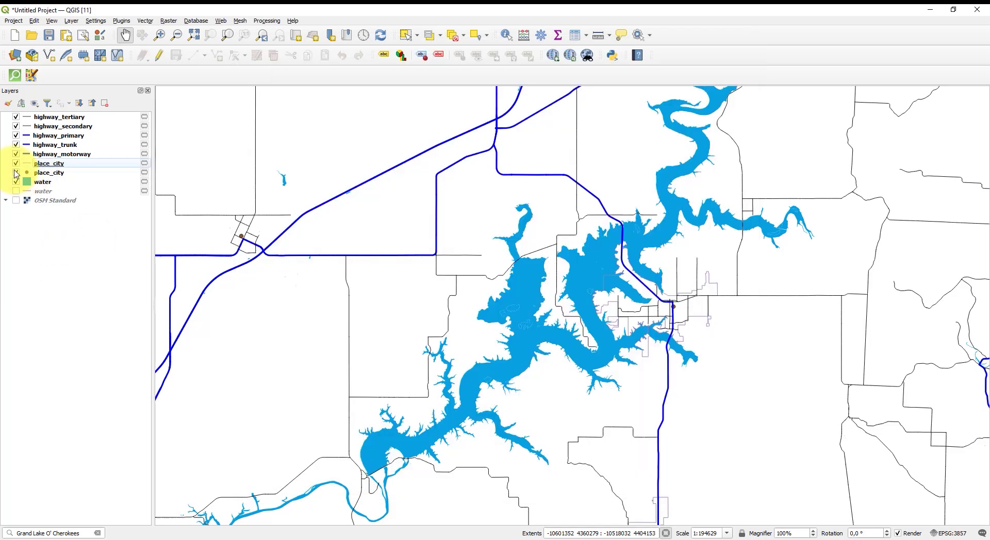
double_click(77, 174)
left_click(318, 82)
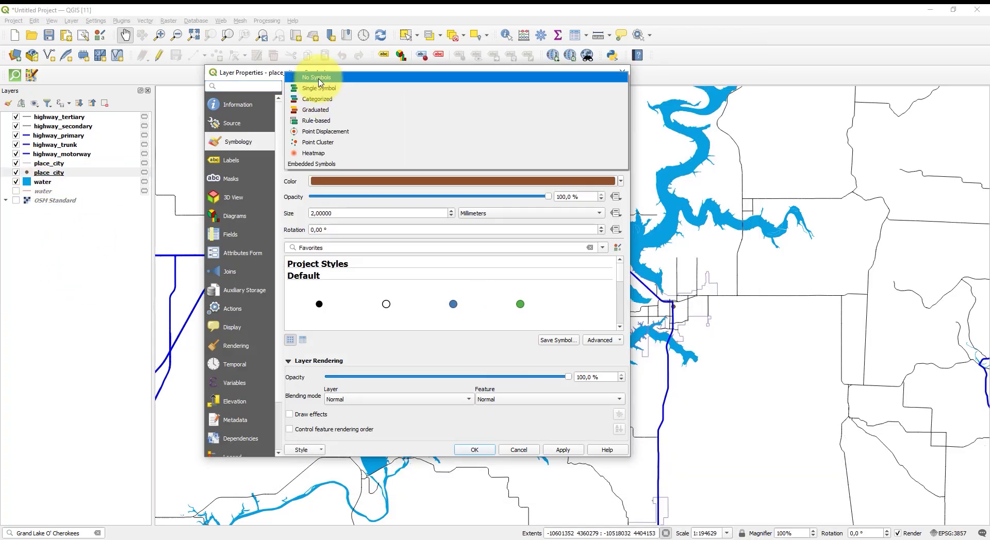
left_click(232, 160)
left_click(305, 91)
left_click(315, 99)
left_click(608, 104)
left_click_drag(609, 126, 606, 216)
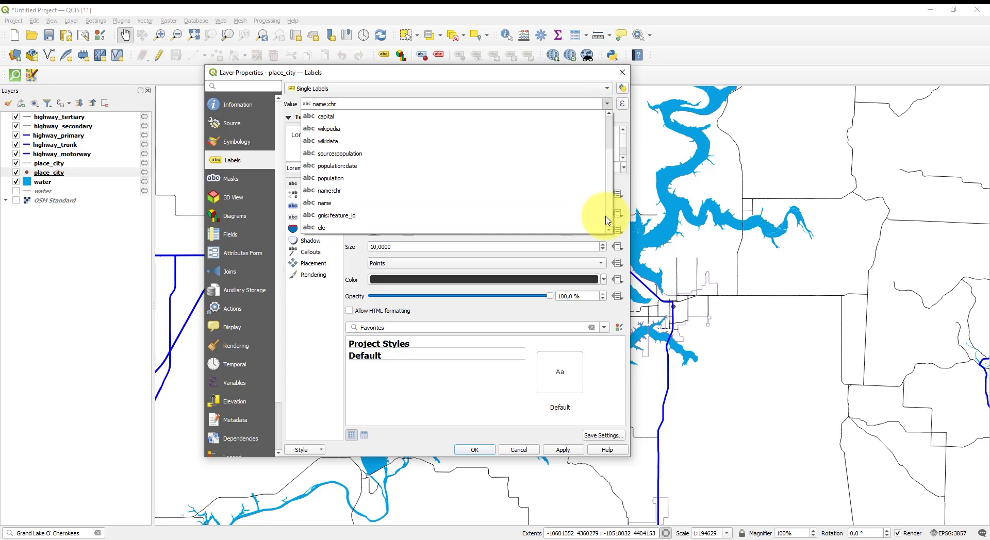
left_click(567, 202)
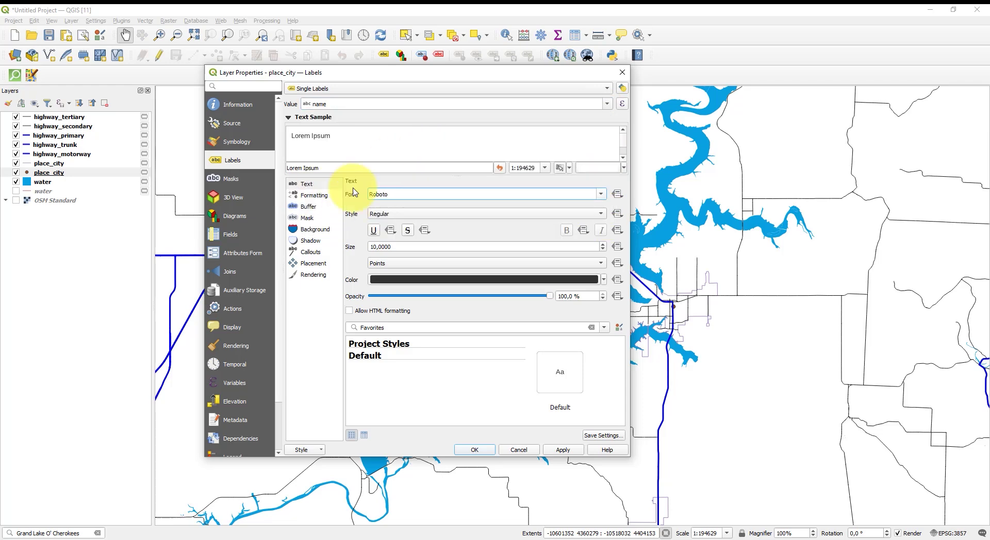
Format the city labels in Roboto with a heavier font style and a larger size.
left_click(583, 214)
left_click(583, 224)
left_click(485, 450)
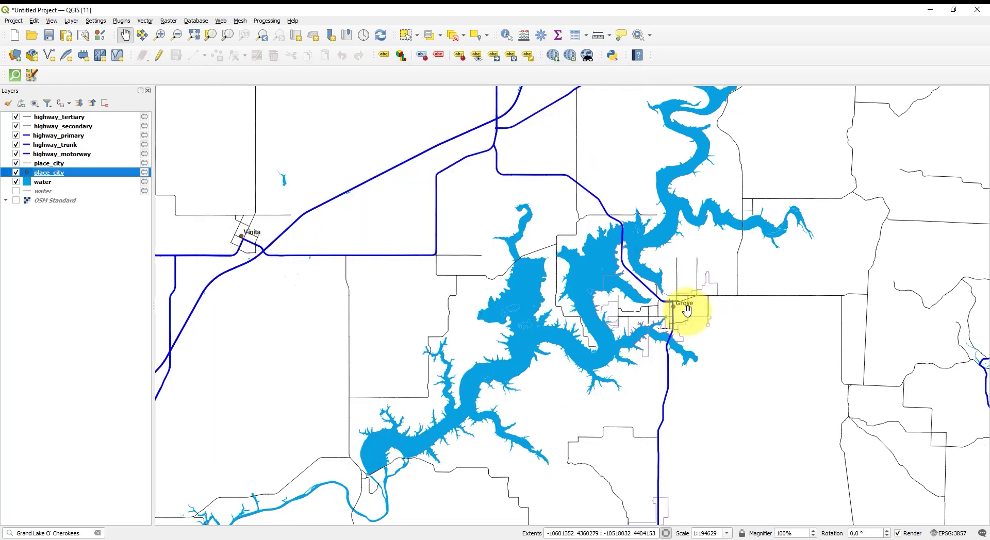
double_click(44, 172)
left_click(484, 451)
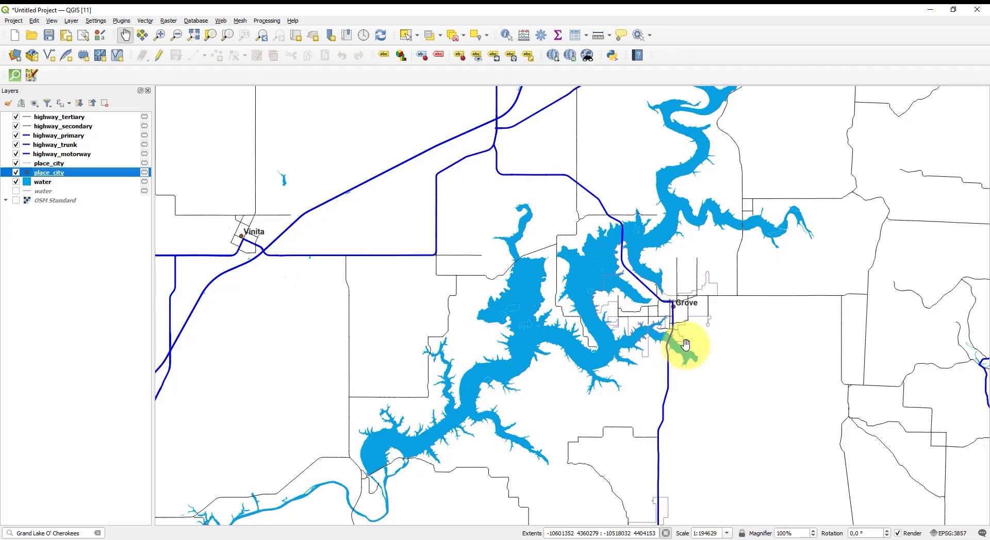
Try querying the canvas extent for place=Tawn and place=municipality objects.
left_click(71, 307)
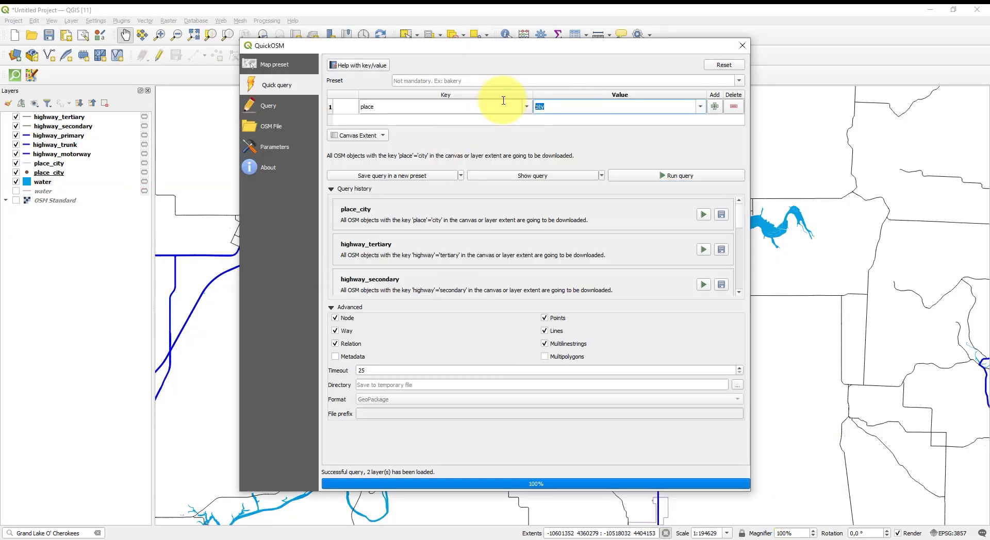
left_click(653, 170)
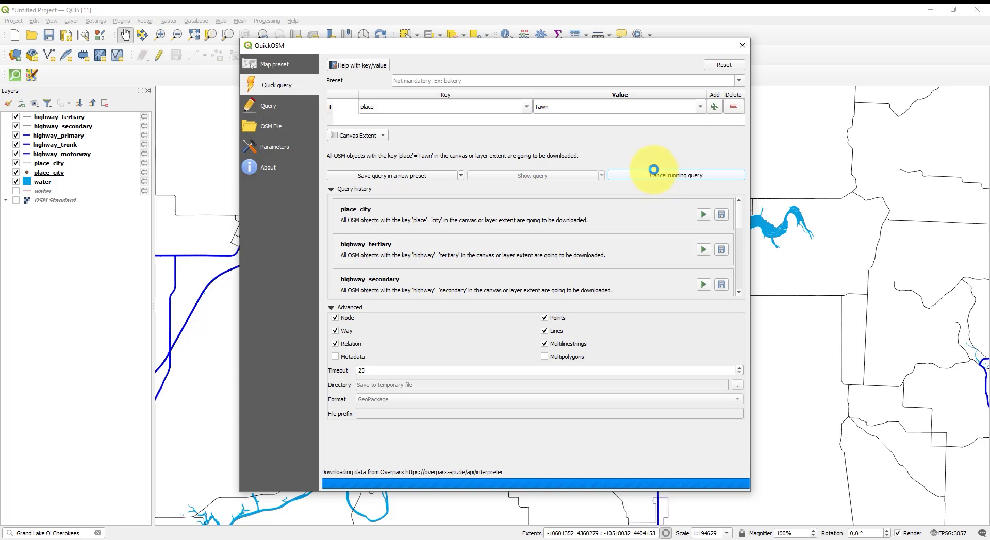
left_click(702, 107)
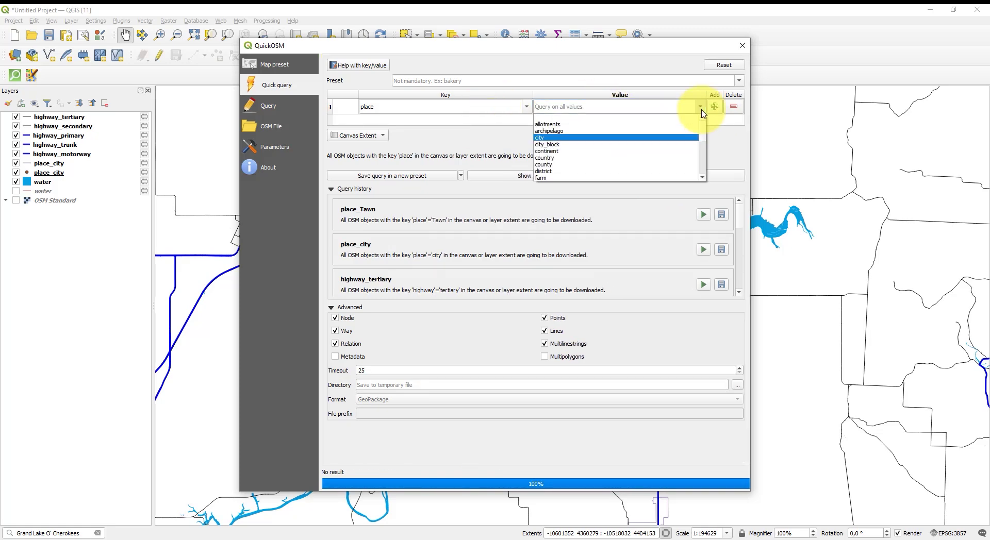
left_click_drag(702, 134, 702, 151)
left_click(562, 165)
left_click(676, 175)
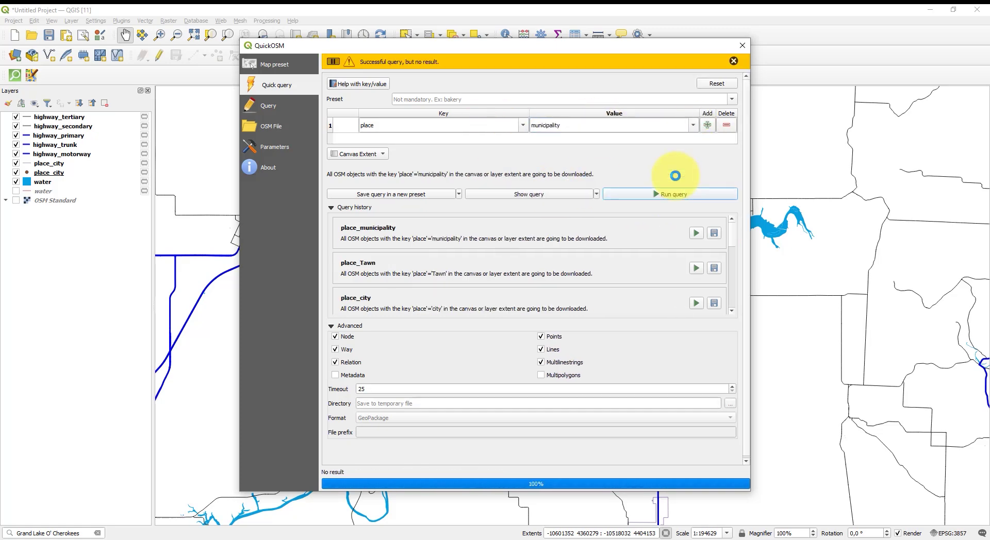
Download the villages in the canvas extent with a place=village query and return to the map.
left_click(693, 125)
left_click_drag(695, 166, 695, 192)
left_click(619, 196)
left_click(686, 178)
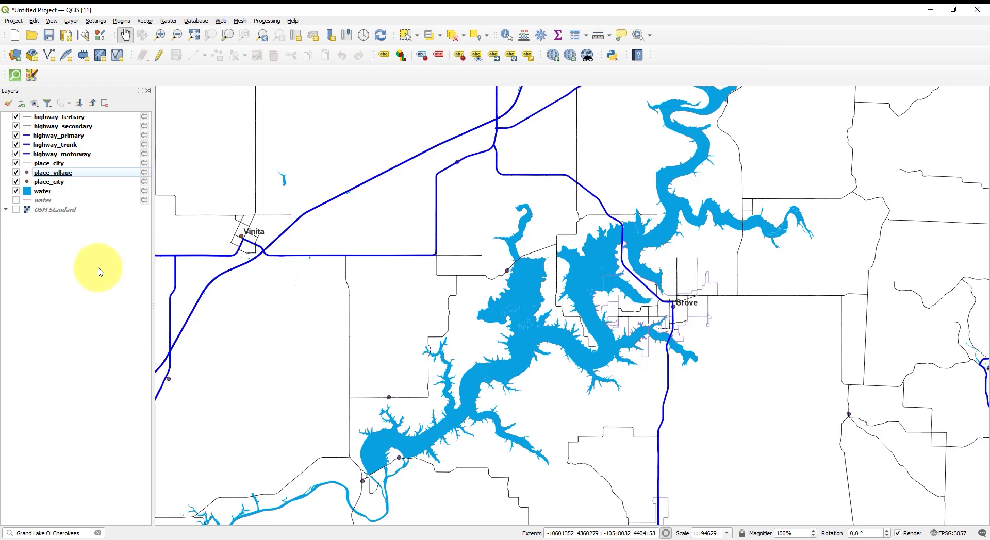
Give the village points single labels from the name field in Roboto with a heavier font style.
double_click(47, 173)
left_click(320, 88)
left_click(324, 105)
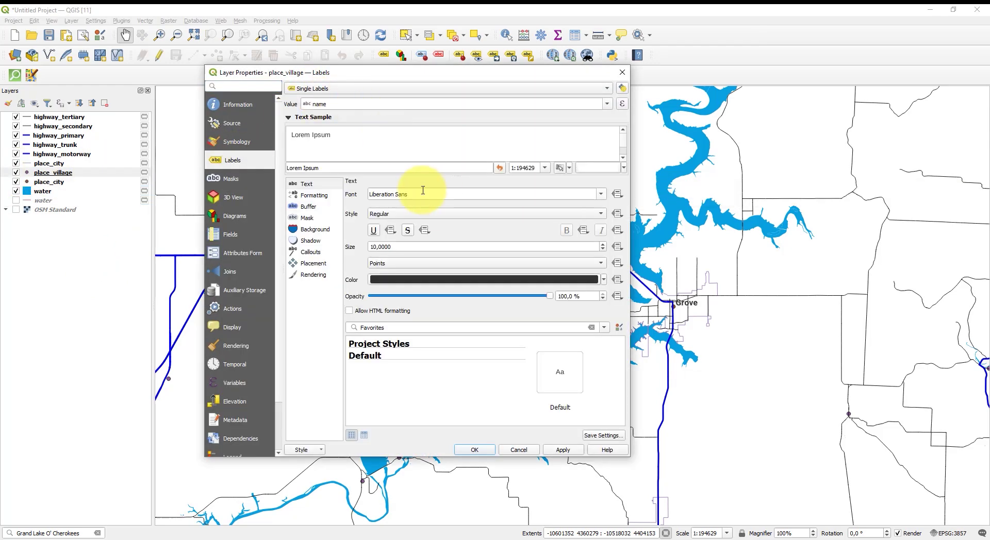
left_click_drag(423, 191, 306, 200)
type("Roboto")
left_click(499, 214)
left_click(495, 225)
left_click(482, 451)
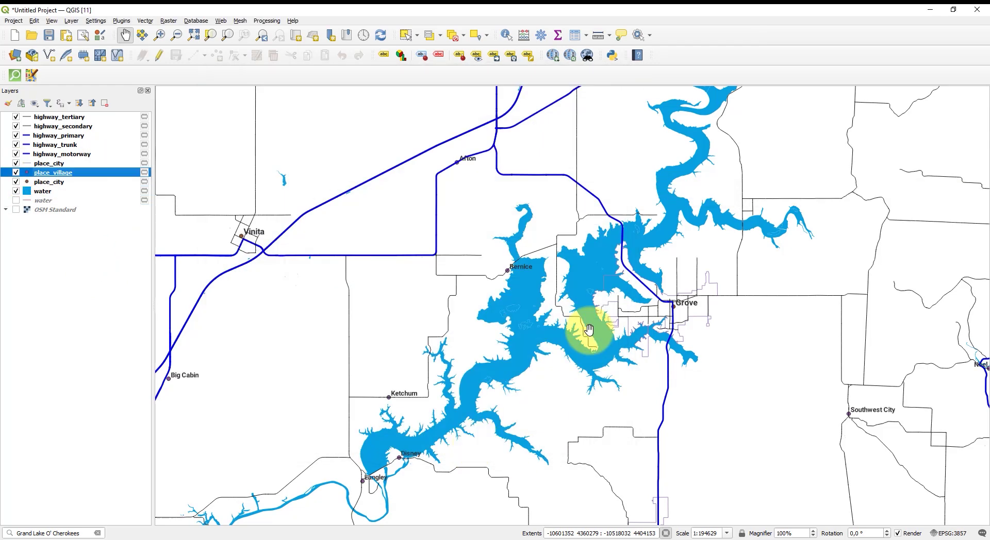
Give the highway_primary layer red single labels taken from the ref field.
double_click(59, 135)
left_click(331, 89)
left_click(325, 105)
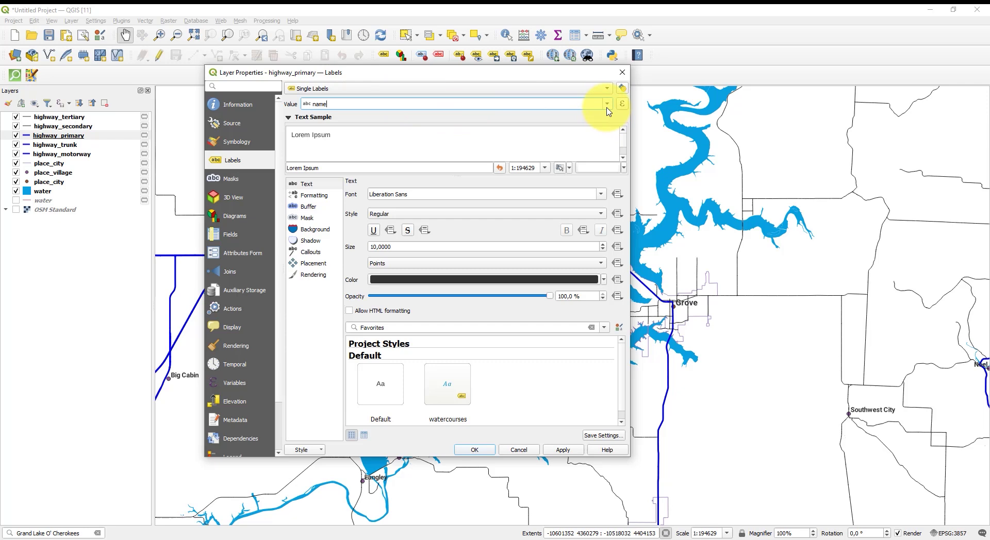
left_click(607, 104)
left_click(622, 104)
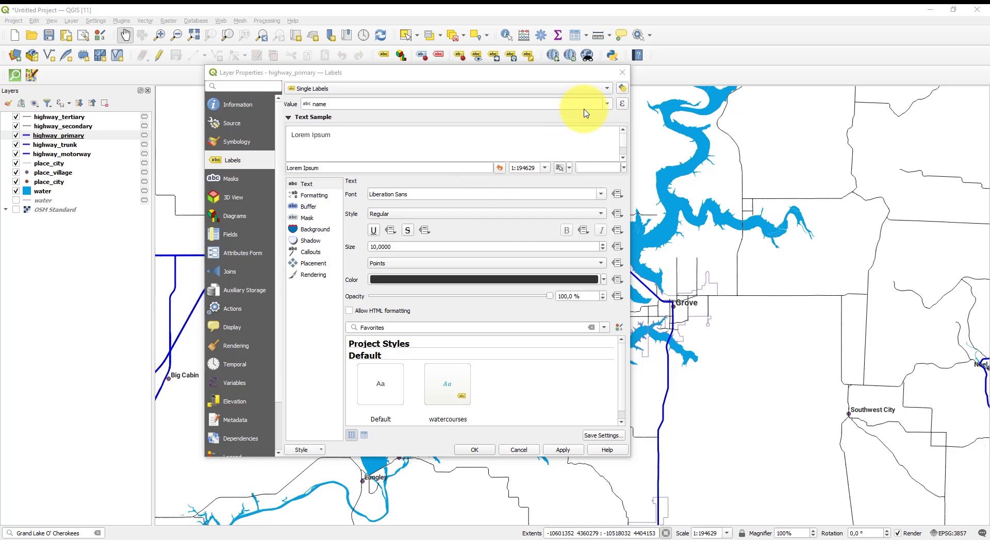
left_click(607, 104)
left_click(317, 281)
left_click(607, 104)
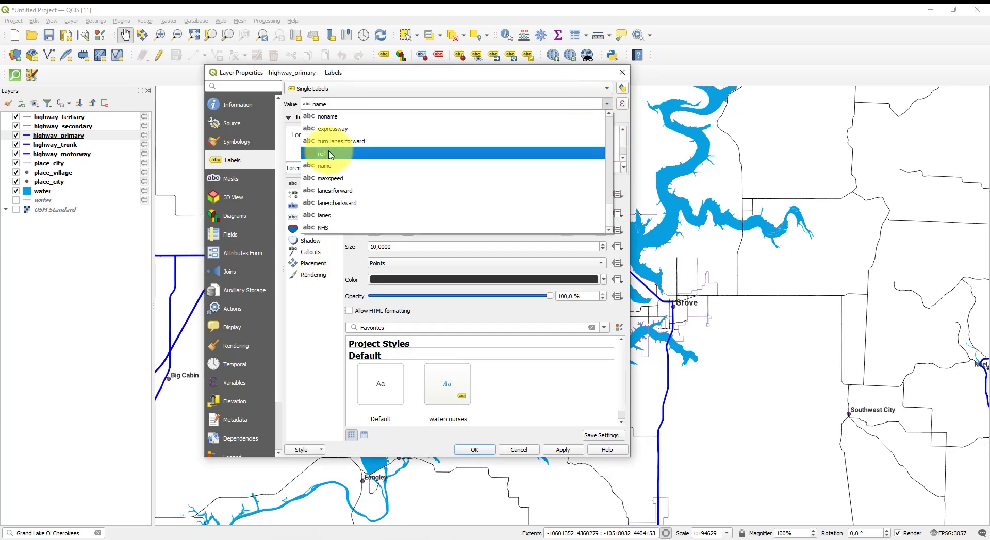
left_click(331, 153)
left_click(479, 450)
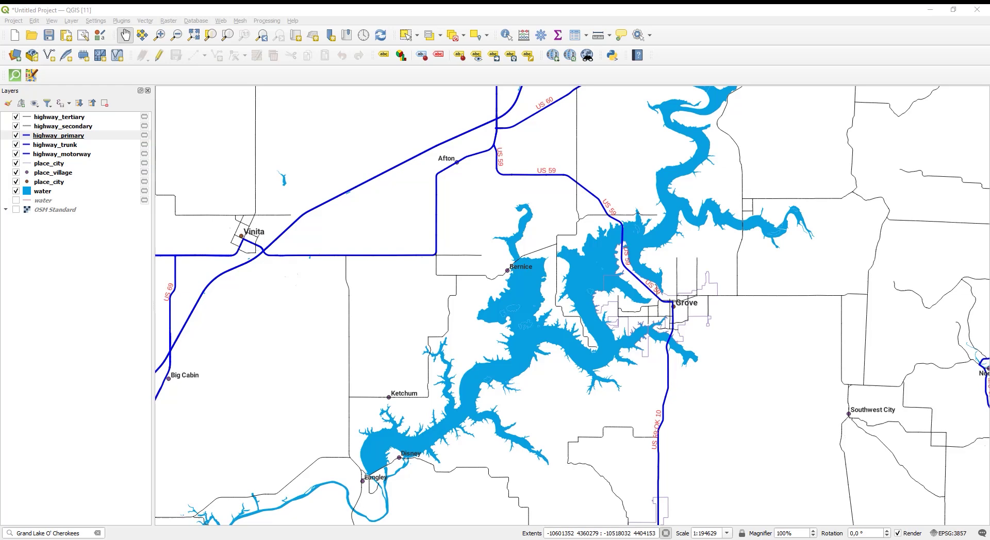
Set up single labels from the ref field in red for the highway_motorway layer.
double_click(66, 155)
left_click(449, 88)
left_click(448, 105)
left_click(607, 104)
left_click(320, 191)
left_click(484, 280)
left_click_drag(525, 184, 634, 186)
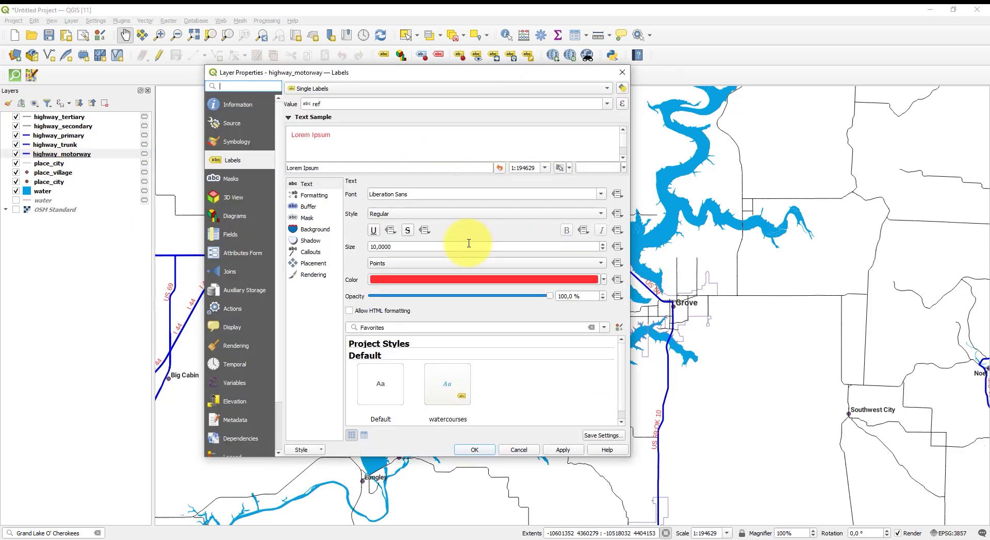
Try automatic line wrapping on the motorway labels, restore no automatic wrapping and apply the label settings.
left_click(309, 199)
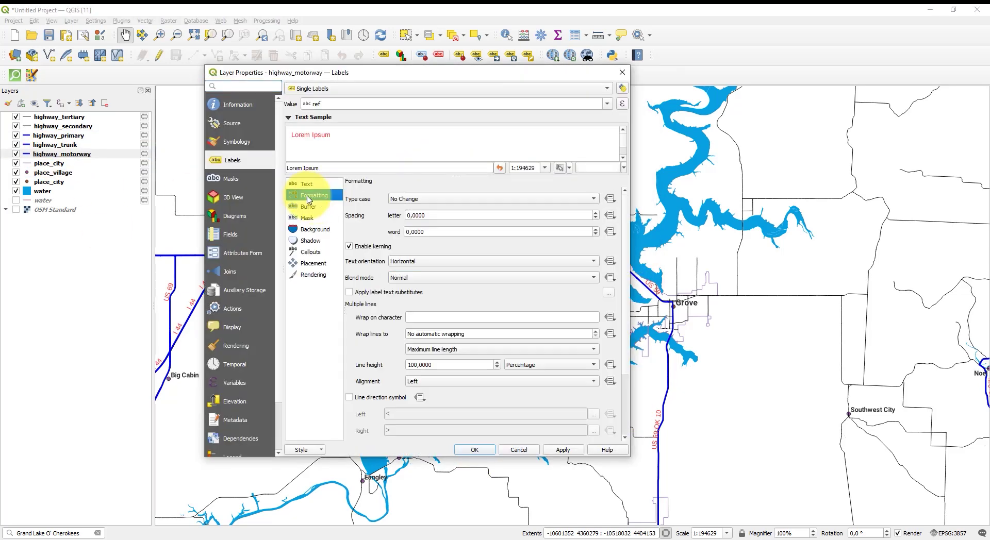
left_click_drag(497, 75, 688, 104)
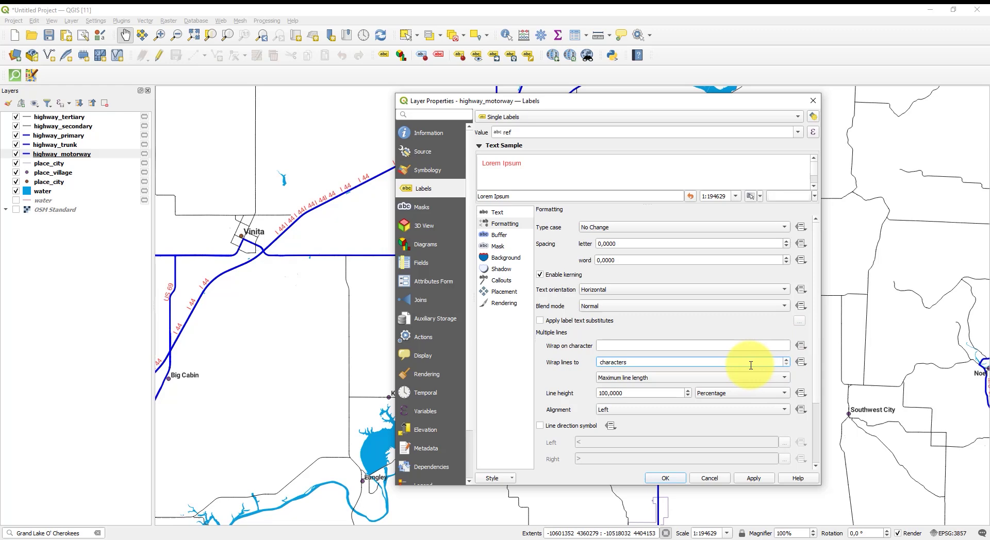
left_click(666, 479)
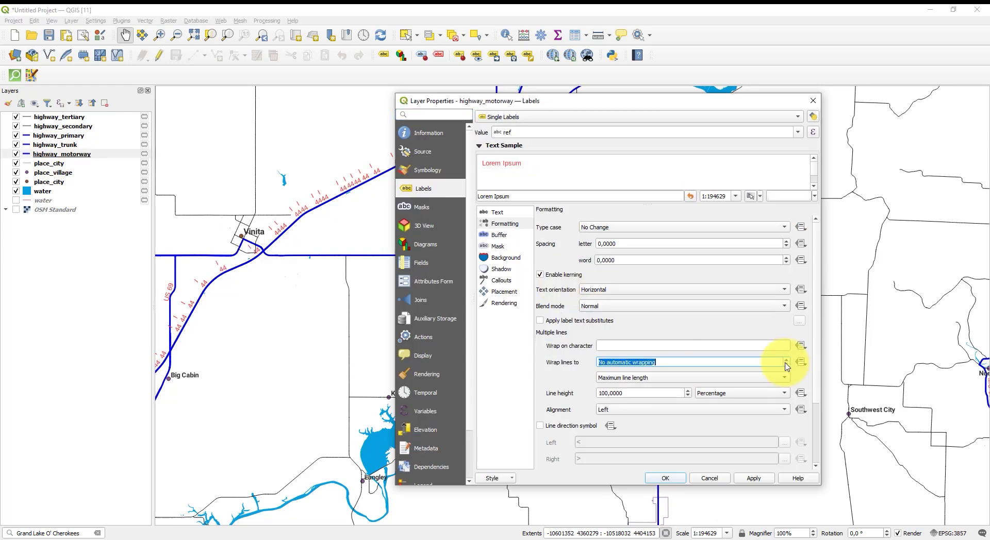
left_click(667, 478)
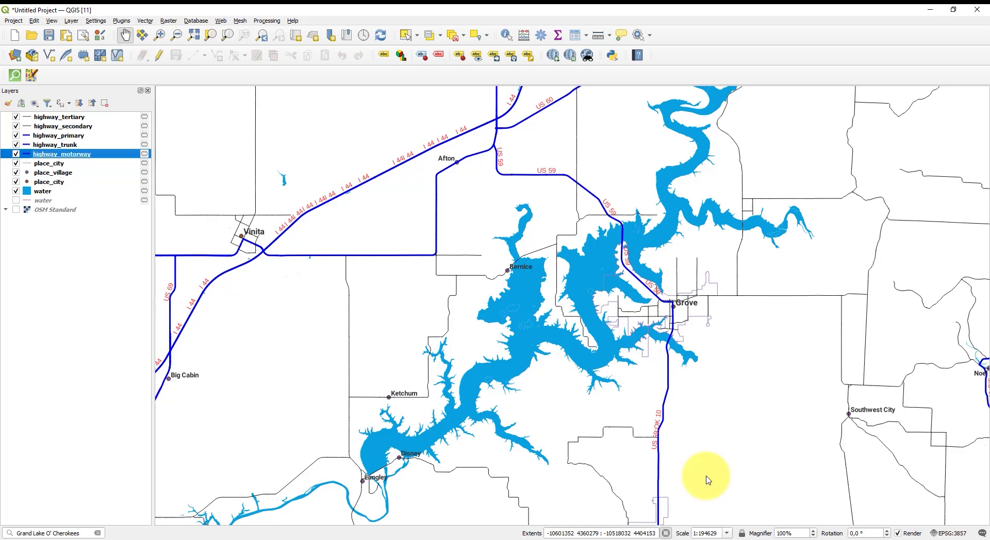
Give the highway_secondary layer single labels from the ref field.
double_click(61, 127)
left_click(798, 132)
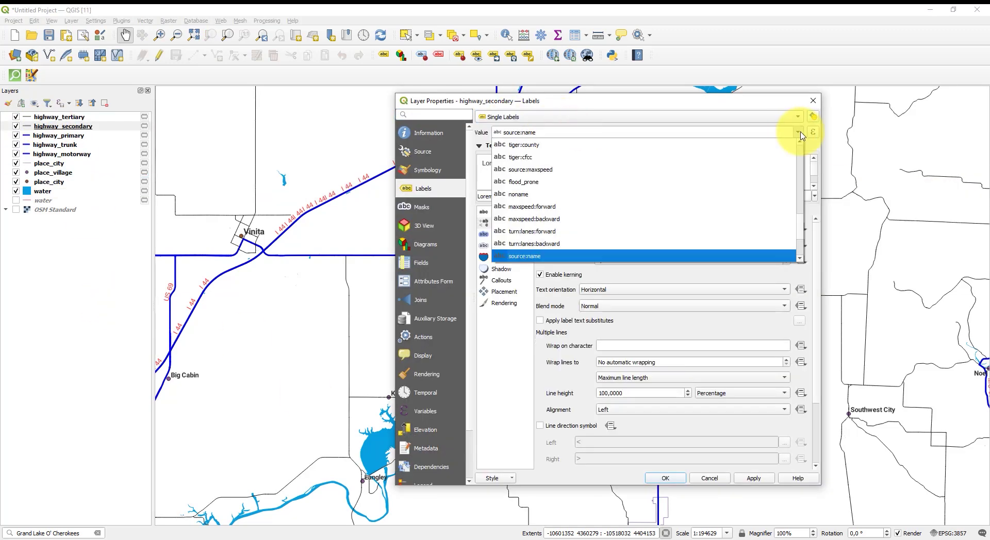
left_click(498, 223)
left_click(690, 378)
left_click(686, 380)
left_click(676, 477)
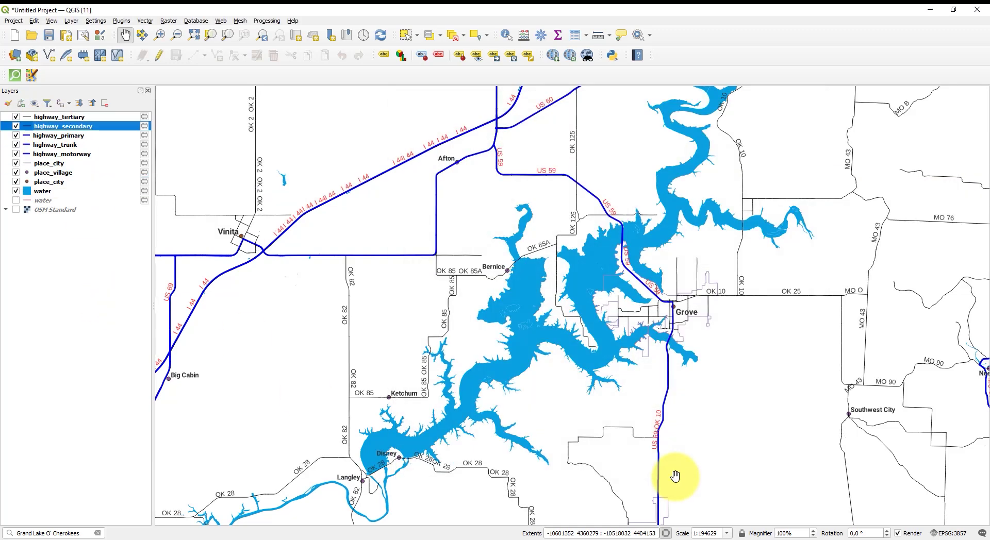
Change the text color of the secondary highway labels to red.
double_click(43, 130)
left_click(497, 213)
left_click(639, 308)
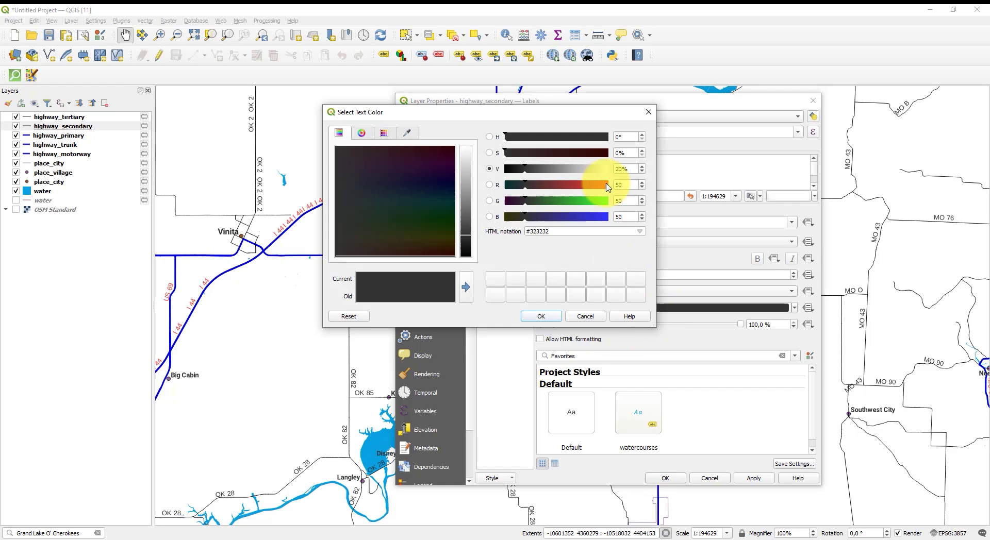
left_click(607, 186)
left_click(541, 315)
Try a rectangular background and a drop shadow on the secondary highway labels.
left_click(495, 273)
left_click(497, 246)
left_click(502, 258)
left_click(499, 270)
left_click(540, 222)
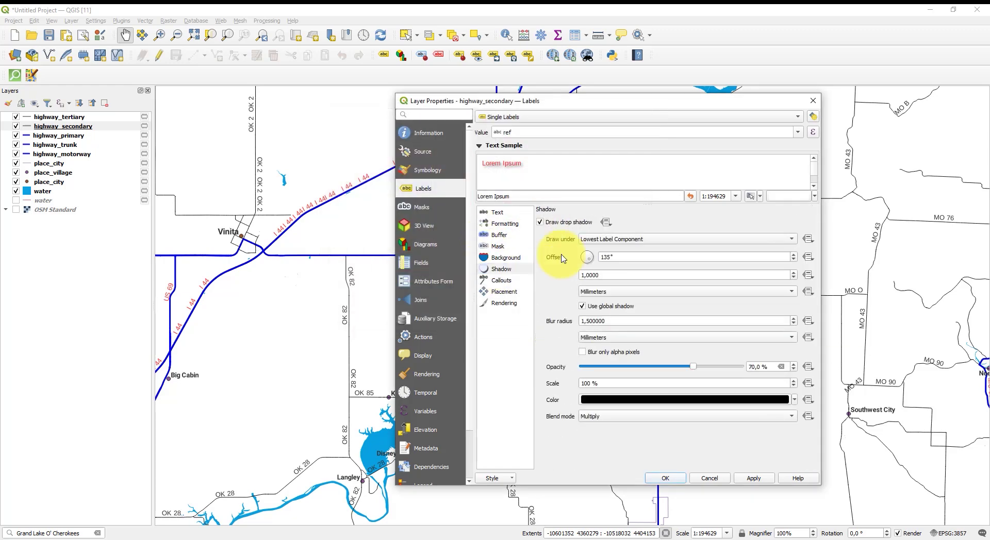
left_click(502, 257)
left_click(541, 222)
left_click(667, 480)
Turn off the background and drop shadow of the secondary highway labels.
double_click(61, 128)
left_click(504, 258)
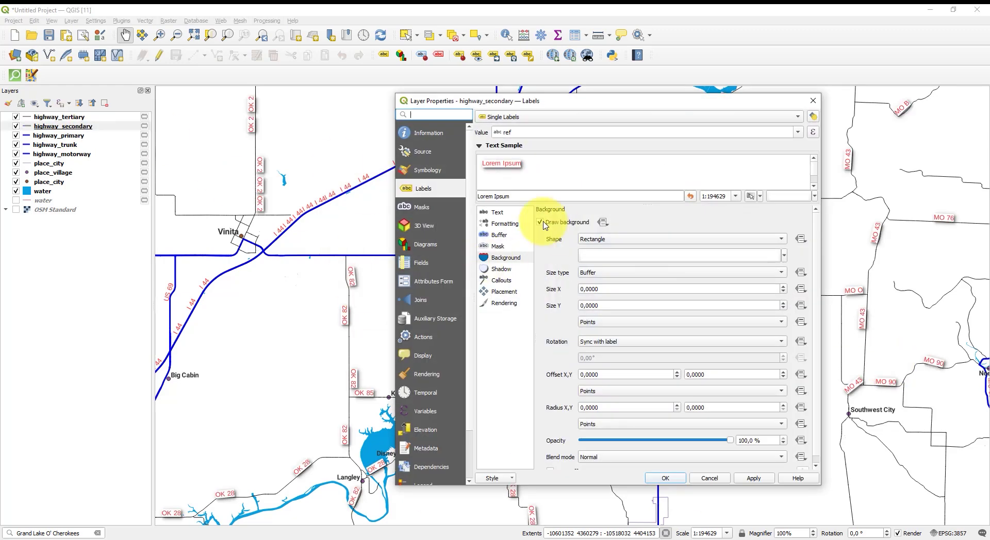
left_click(541, 222)
left_click(499, 269)
left_click(541, 222)
left_click(666, 479)
Show the OSM Standard base layer and export the current map view as the PDF qgis.pdf.
left_click(16, 210)
left_click(14, 21)
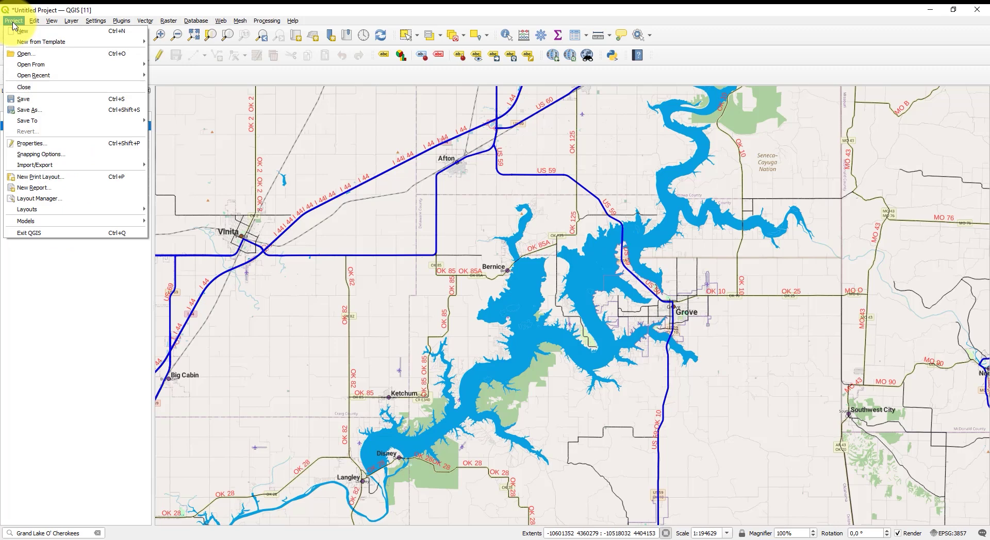
mouse_move(106, 168)
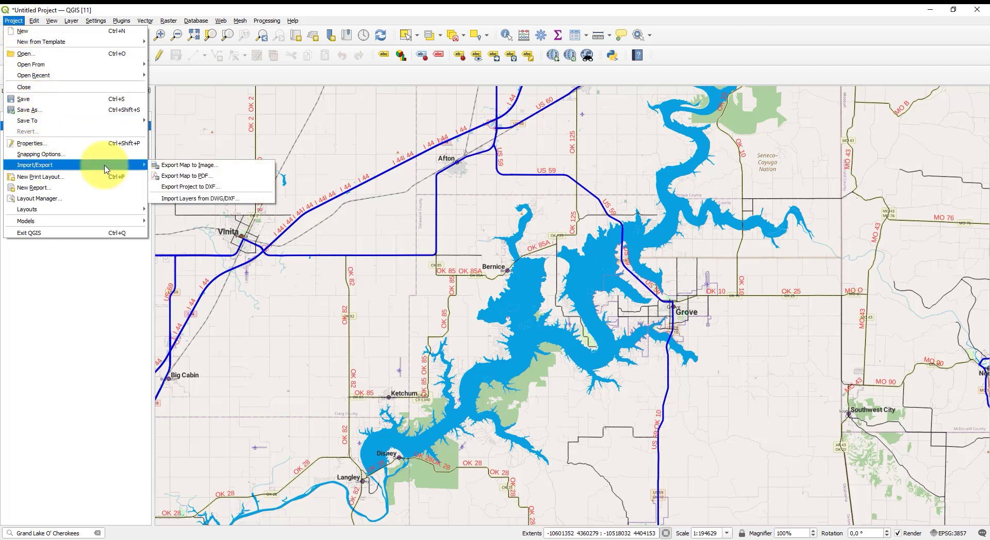
left_click(195, 178)
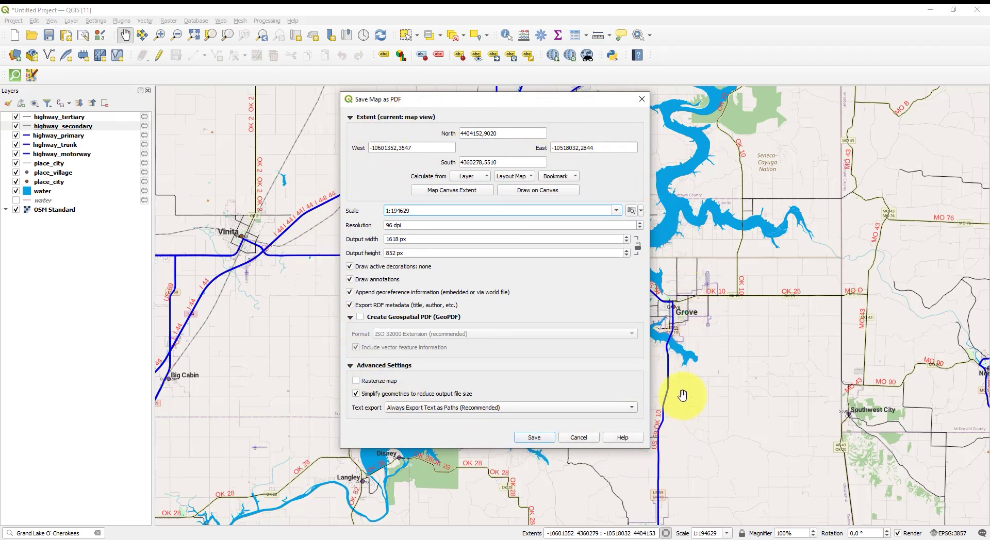
left_click(536, 440)
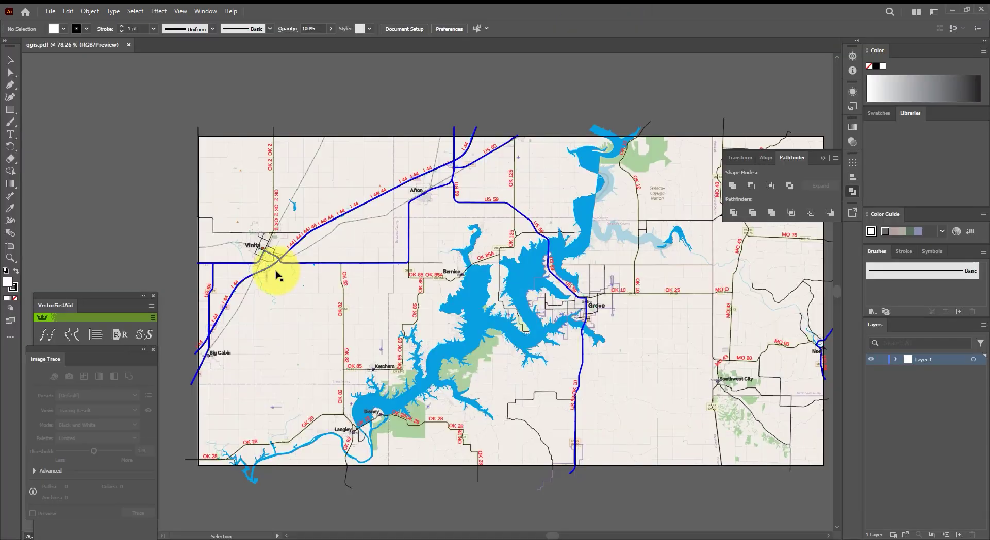
In Illustrator, enlarge the artboard of qgis.pdf to leave a white margin on every side of the map.
key("ctrl+0")
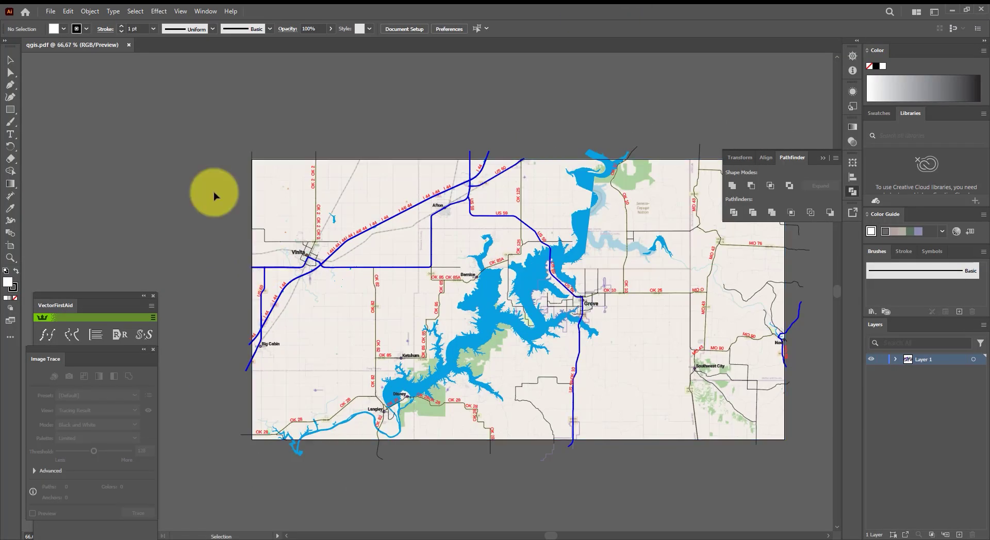
left_click(50, 11)
left_click(78, 283)
left_click(571, 197)
scroll(390, 304, "down", 3)
left_click_drag(539, 250, 568, 230)
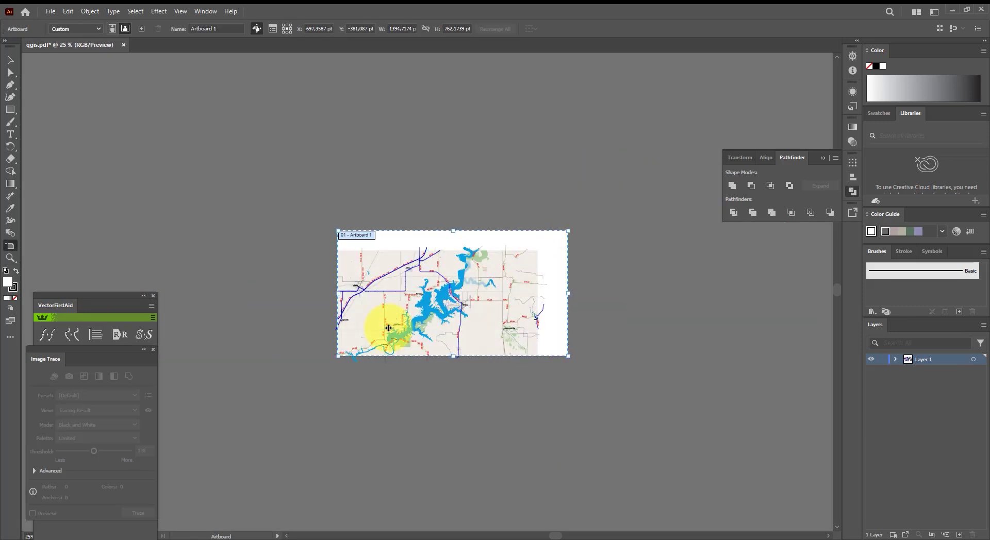
left_click_drag(339, 356, 311, 376)
scroll(401, 281, "up", 3)
key("Escape")
scroll(460, 264, "down", 2)
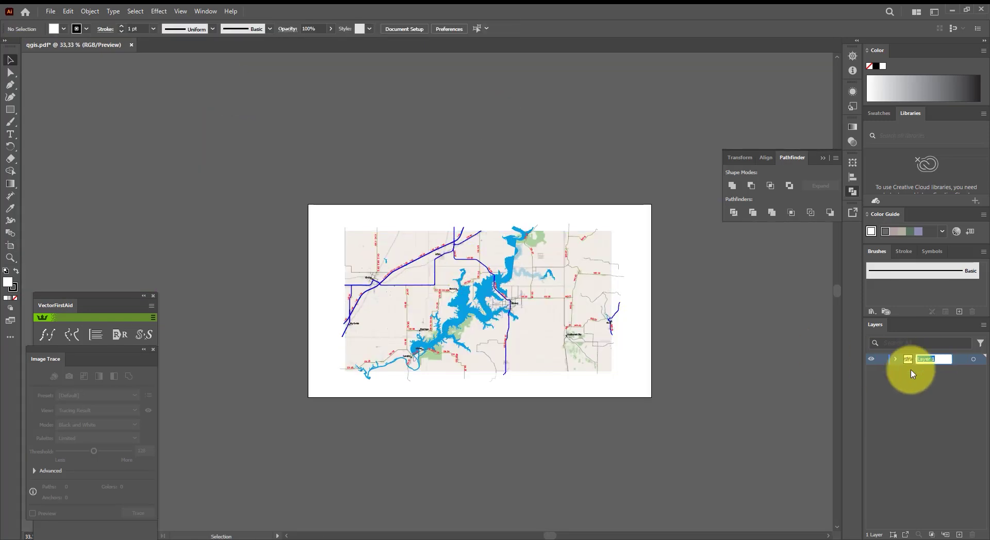
Rename the map layer orig, duplicate it, and hide and lock the original layer.
left_click(983, 325)
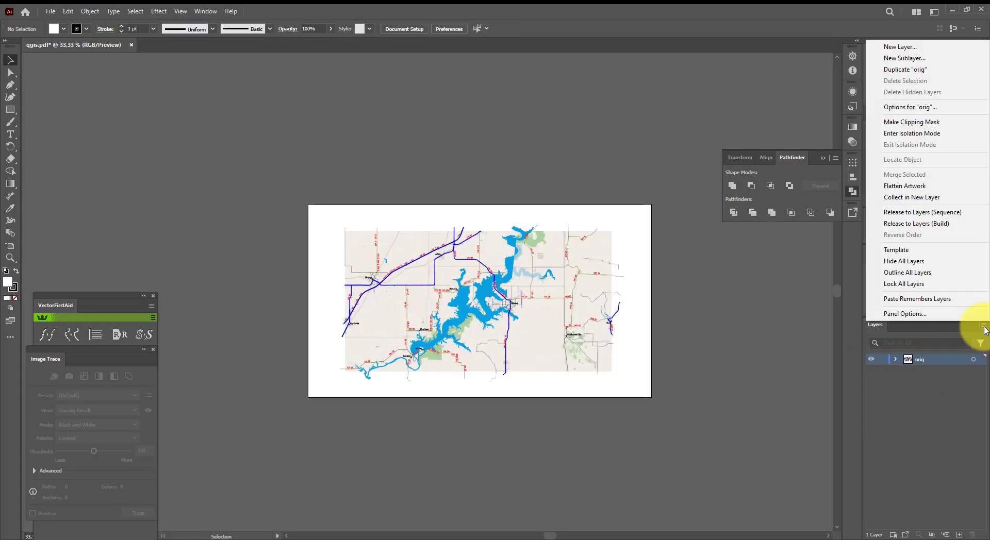
left_click(905, 70)
left_click(871, 371)
left_click(882, 370)
Draw a rectangular frame with no fill around the map on the orig copy layer.
scroll(378, 272, "up", 2)
scroll(241, 280, "down", 1)
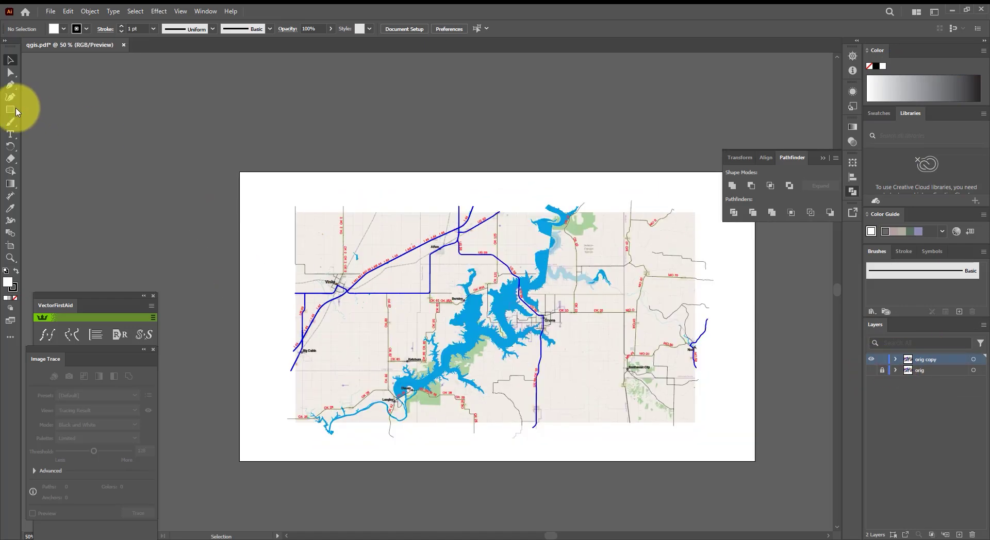
left_click(11, 109)
scroll(254, 250, "down", 1)
mouse_move(266, 210)
left_mouse_down()
mouse_move(416, 318)
mouse_move(572, 379)
left_mouse_up()
left_click(869, 67)
left_click(11, 60)
left_click(155, 149)
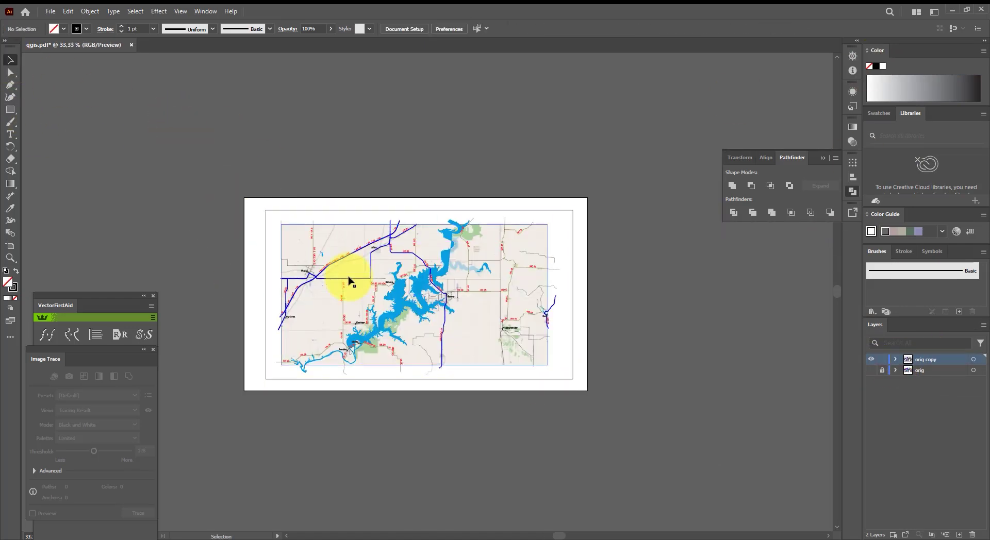
Duplicate the framed orig copy layer as a layer named water, and hide and lock orig copy.
scroll(349, 280, "up", 2)
left_click(984, 325)
left_click(905, 70)
left_click(871, 371)
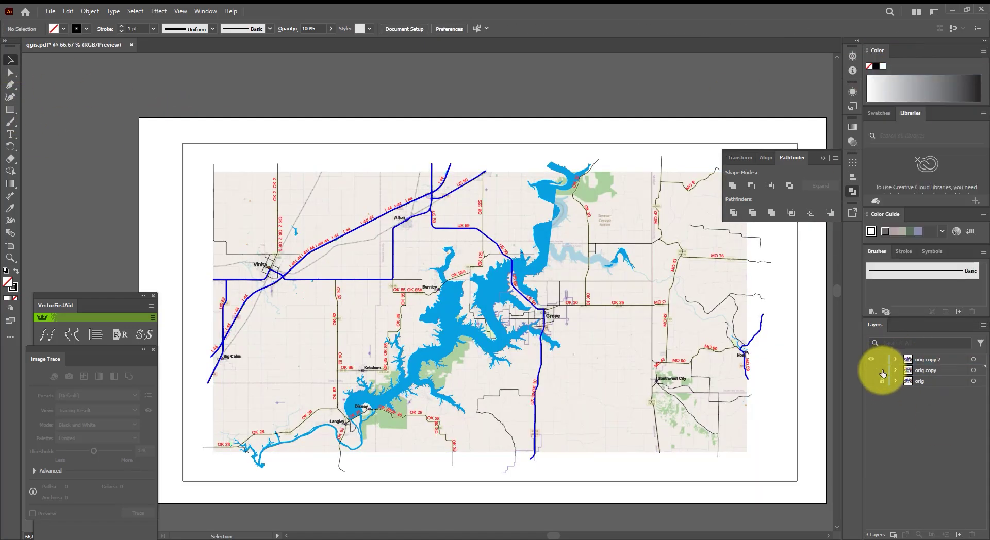
scroll(632, 473, "up", 1)
Delete the base map clip group and the blue highway lines from the water layer.
left_click(628, 469)
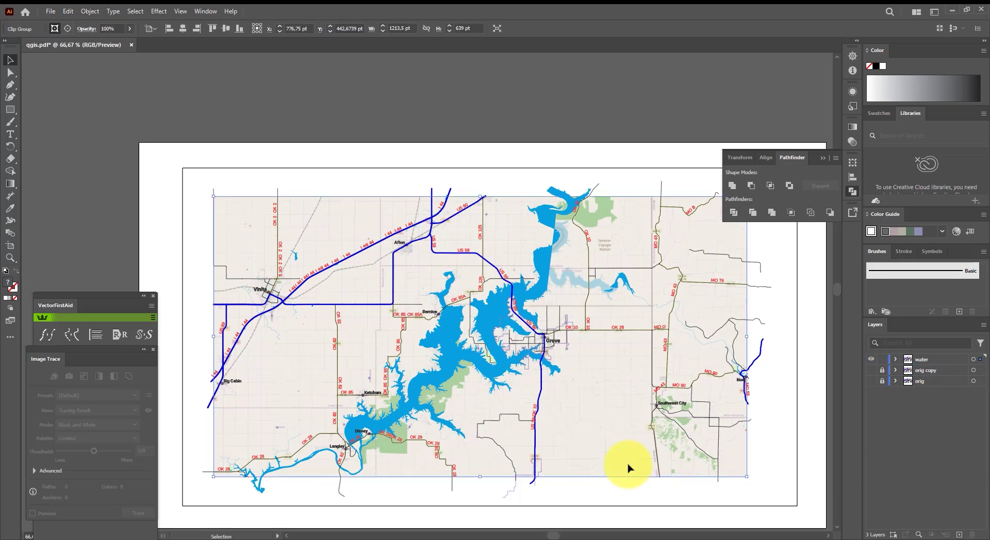
key("Delete")
scroll(501, 453, "up", 4)
left_click(654, 401)
left_click(645, 409)
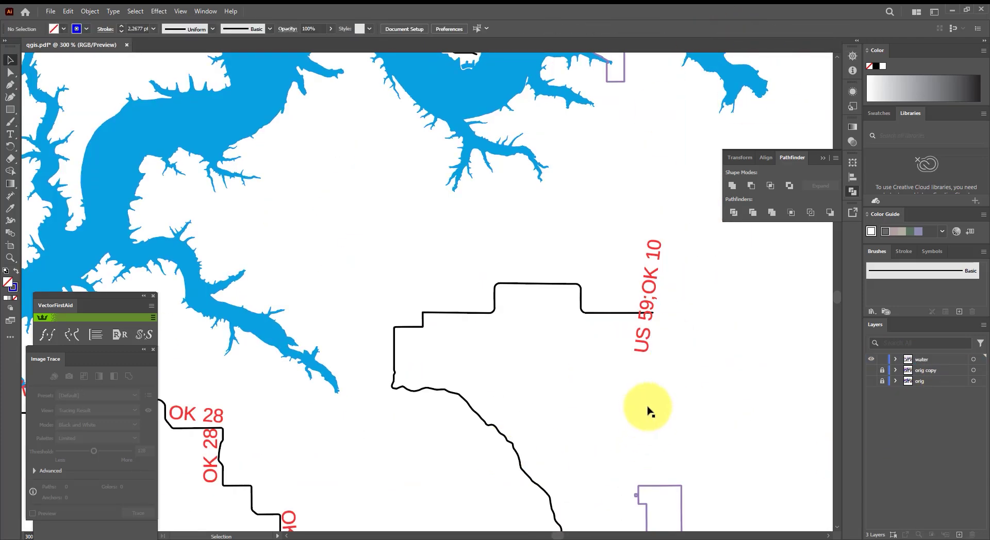
Select and delete all similar red road-number labels and black road lines in the water layer.
scroll(645, 409, "down", 2)
left_click(434, 432)
left_click(782, 28)
left_click(773, 29)
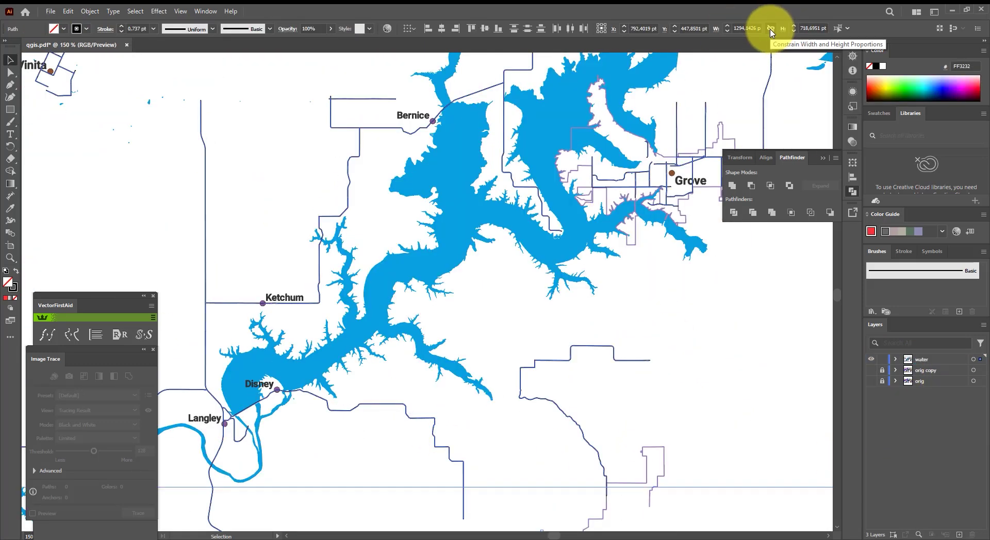
key("Delete")
Delete all place-name labels and the remaining thin purple lines from the water layer by selecting similar objects.
left_click(281, 298)
left_click(772, 29)
key("Delete")
left_click(275, 393)
left_click(774, 29)
key("Delete")
left_click(664, 156)
left_click(762, 29)
key("Delete")
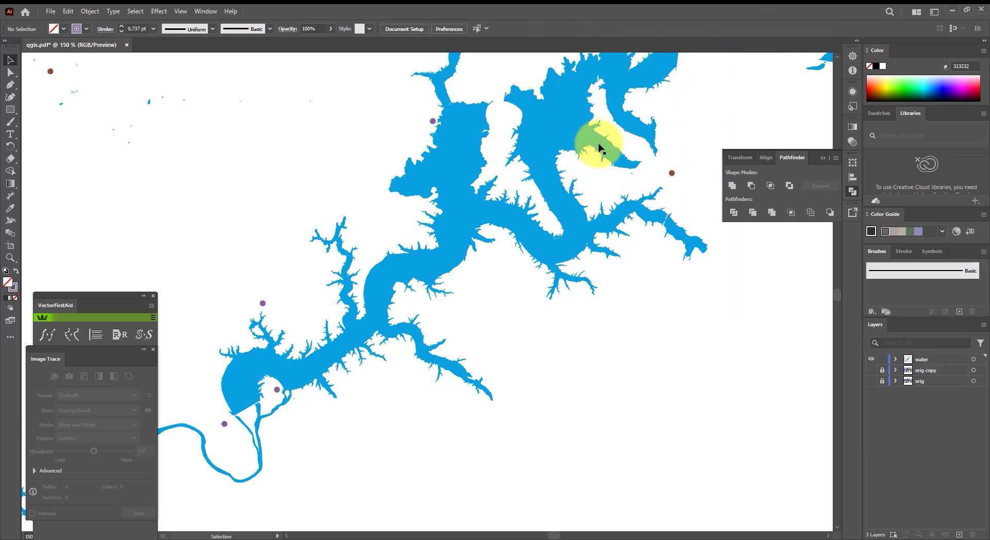
Delete all city and village marker dots and the white background shape from the water layer.
left_click(672, 173)
left_click(777, 29)
key("Delete")
left_click(263, 303)
left_click(773, 29)
key("Delete")
scroll(486, 290, "down", 3)
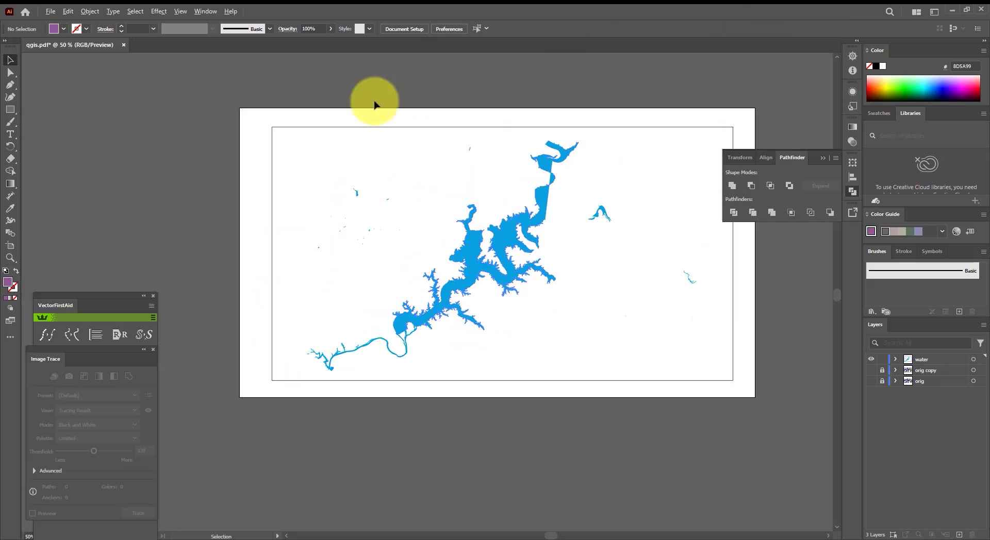
left_click(340, 160)
key("Delete")
Close the floating VectorFirstAid and Image Trace windows and examine the lake's shoreline and narrow channels up close.
scroll(500, 245, "up", 8)
scroll(462, 250, "up", 2)
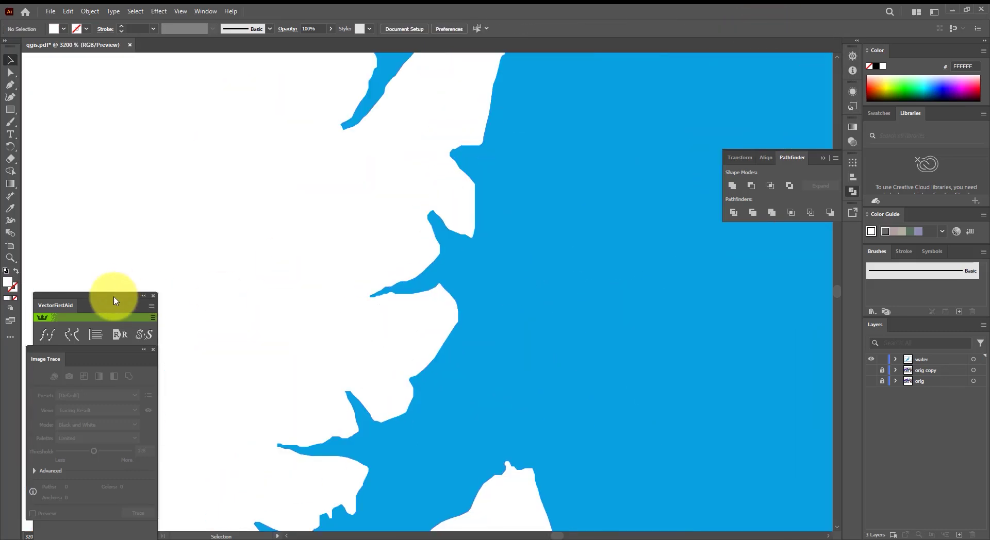
left_click(153, 296)
left_click(154, 349)
scroll(495, 264, "down", 5)
scroll(372, 155, "up", 10)
scroll(371, 157, "down", 9)
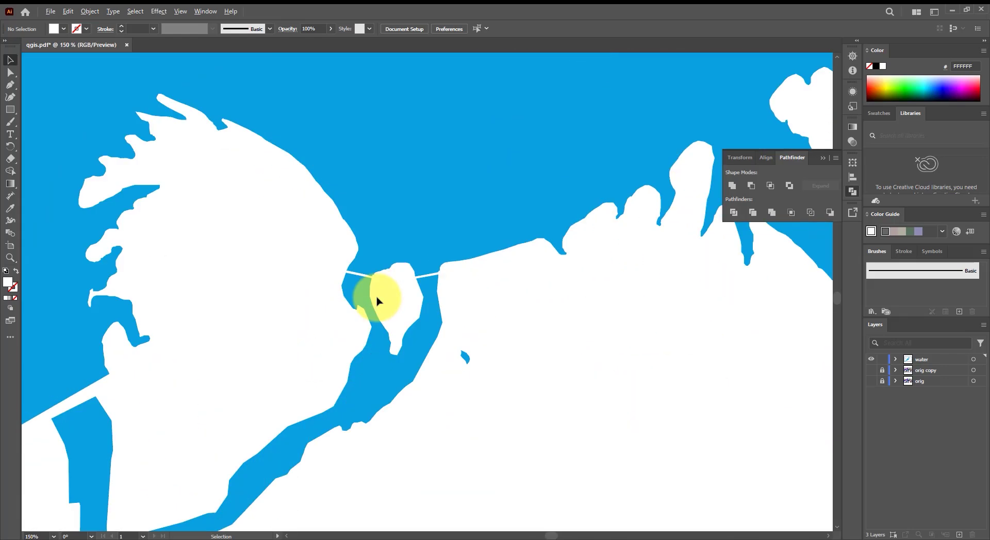
scroll(742, 484, "down", 2)
scroll(542, 451, "up", 8)
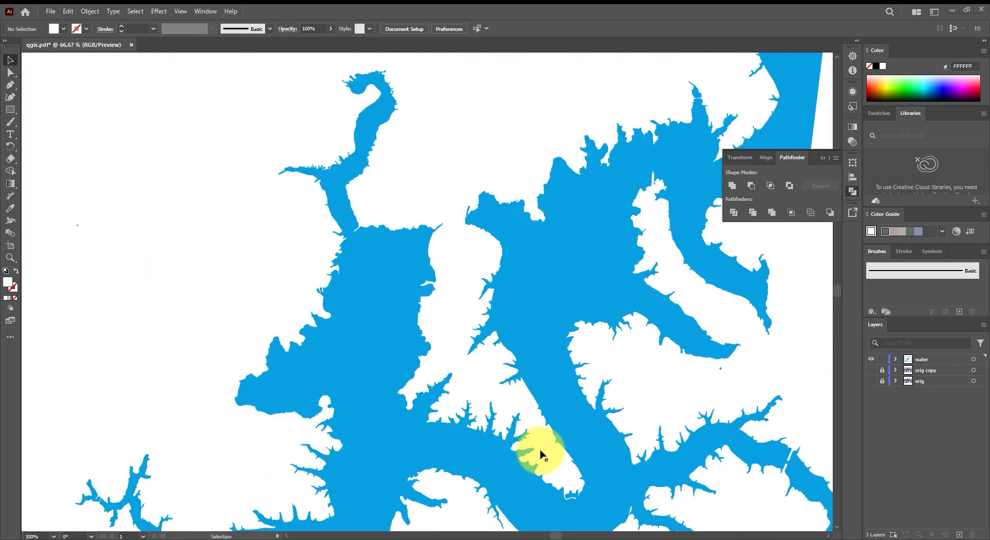
Compare the water shapes with the orig layer by toggling both layers' visibility, leaving only water shown.
left_click(871, 382)
scroll(598, 429, "down", 7)
left_click(871, 360)
scroll(593, 438, "up", 1)
left_click(872, 359)
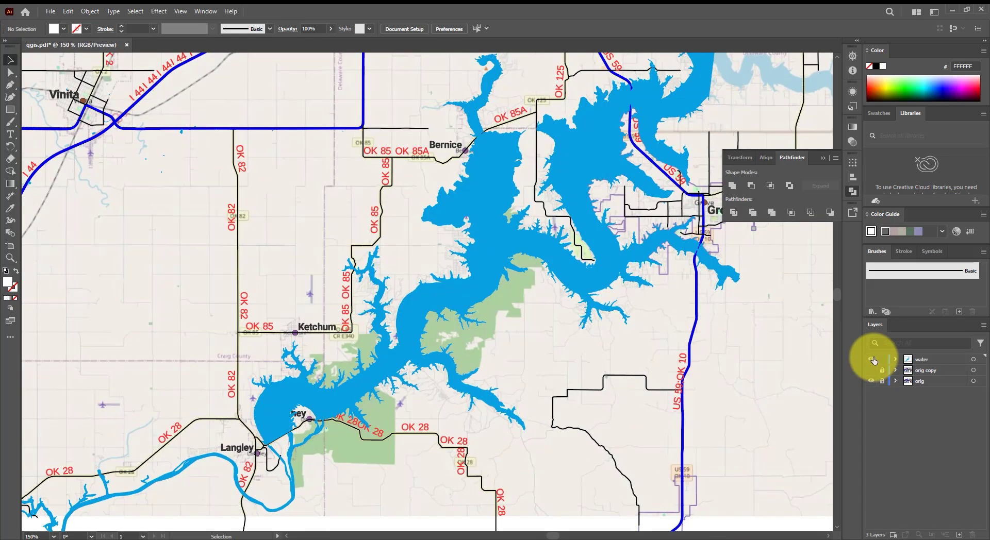
left_click(871, 381)
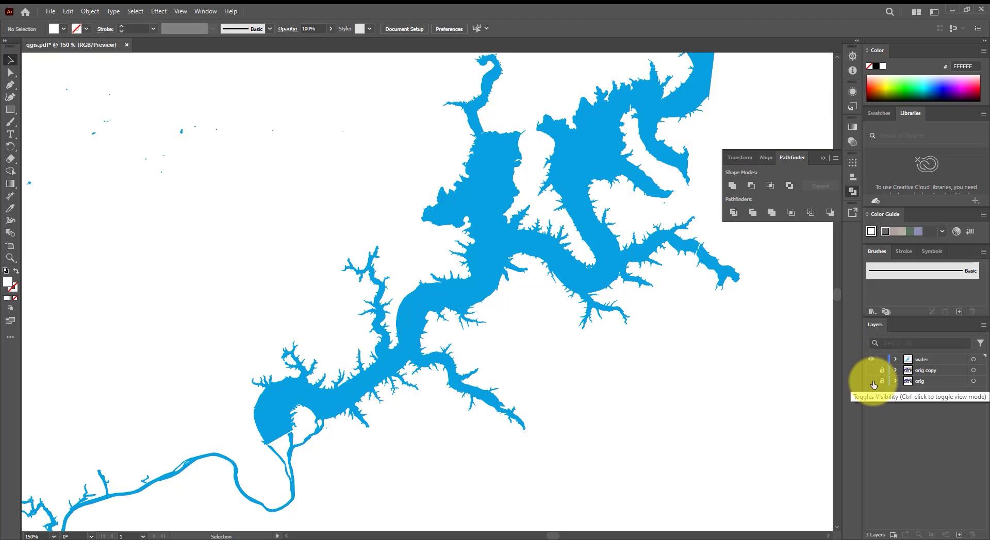
Duplicate the water layer, hide the original, and select all the water shapes on the copy.
scroll(490, 291, "up", 4)
left_click(490, 292)
scroll(487, 290, "down", 5)
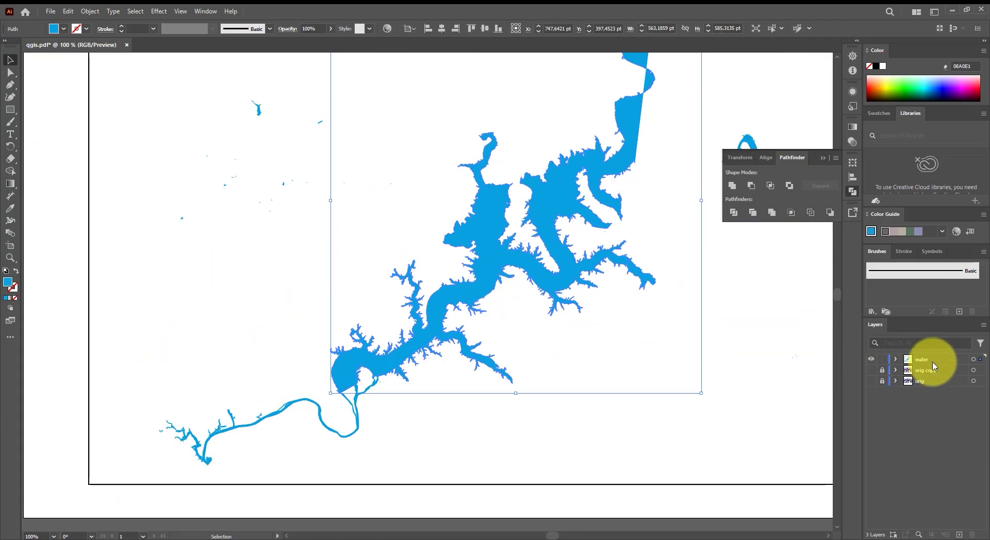
left_click(932, 361)
left_click(984, 325)
left_click(914, 69)
left_click(872, 370)
scroll(605, 150, "up", 2)
scroll(496, 244, "down", 4)
key("ctrl+a")
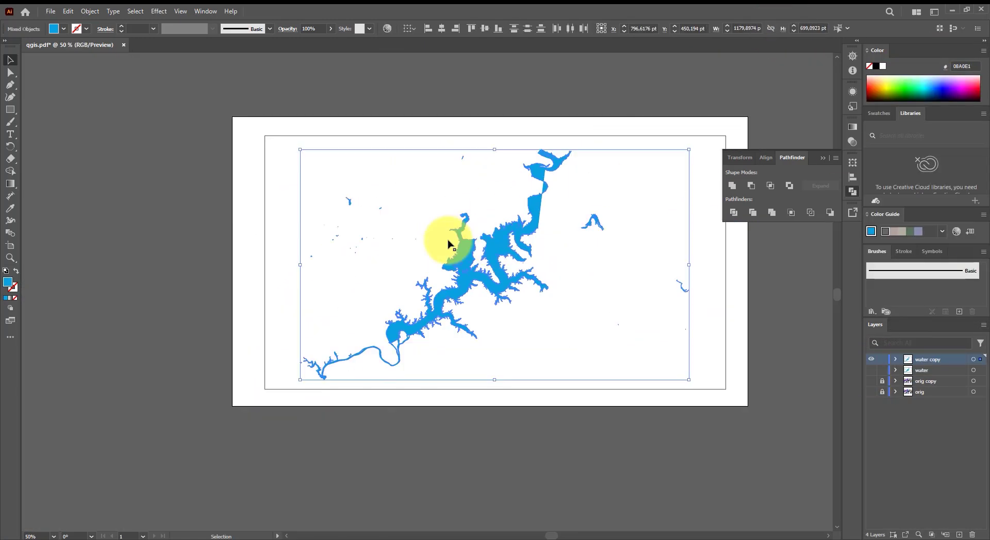
scroll(462, 269, "up", 5)
left_click_drag(1, 247, 126, 144)
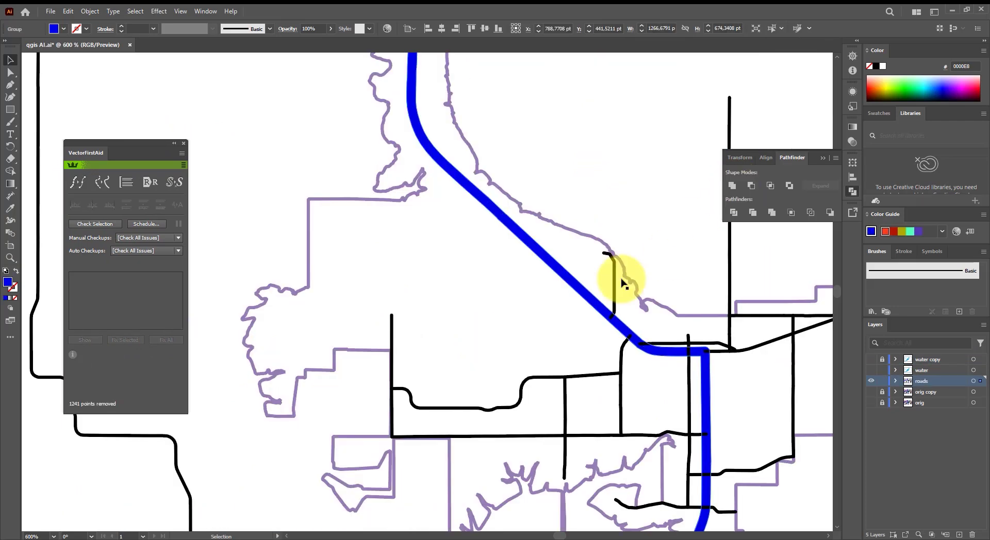
Select all thin road lines on the roads layer by matching one of them, and open their stroke options.
scroll(426, 383, "down", 4)
scroll(624, 318, "up", 4)
scroll(624, 316, "down", 3)
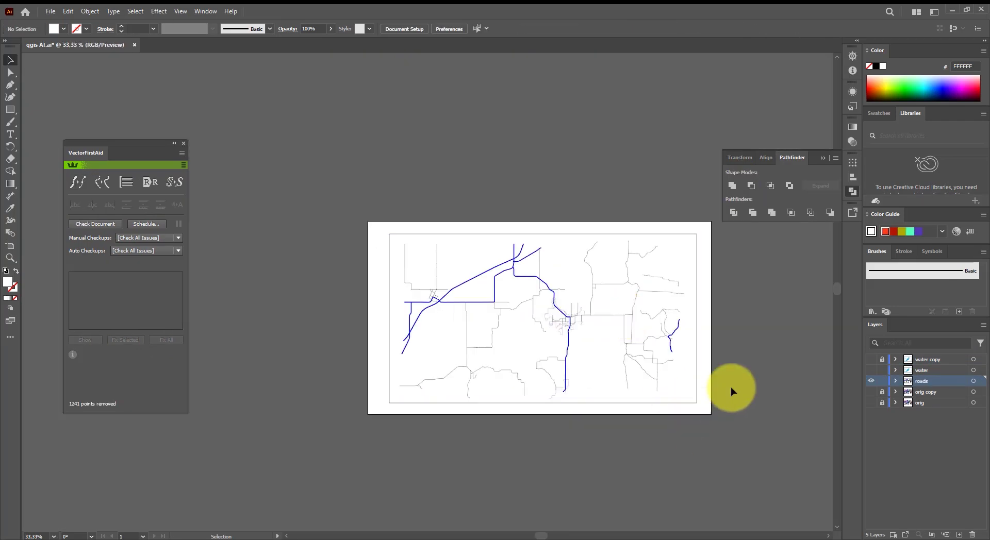
scroll(542, 254, "up", 3)
left_click(534, 320)
left_click(772, 29)
scroll(654, 192, "down", 1)
left_click(105, 28)
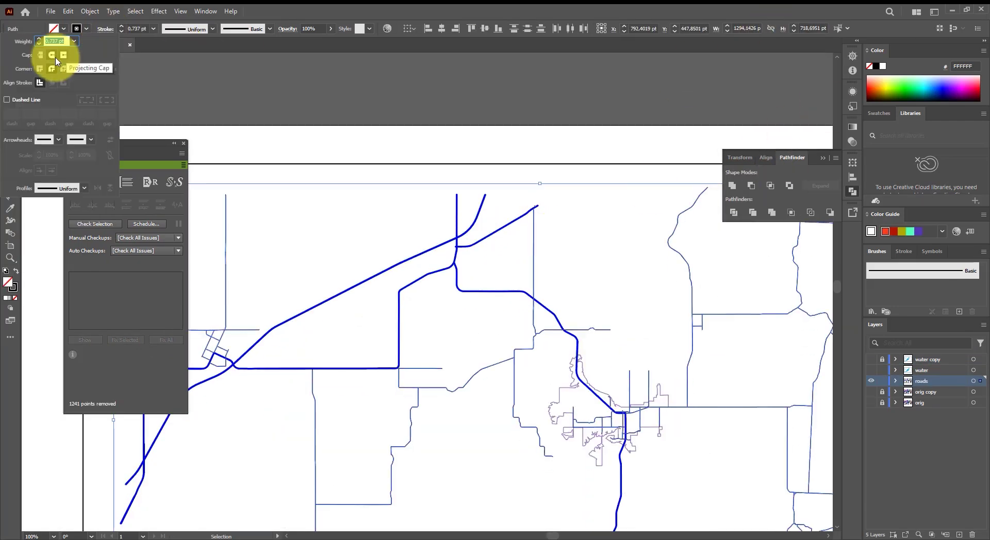
Try black on the purple boundary outline around the town, undo the colour change, and open the outline's stroke options.
scroll(624, 438, "up", 4)
left_click(629, 442)
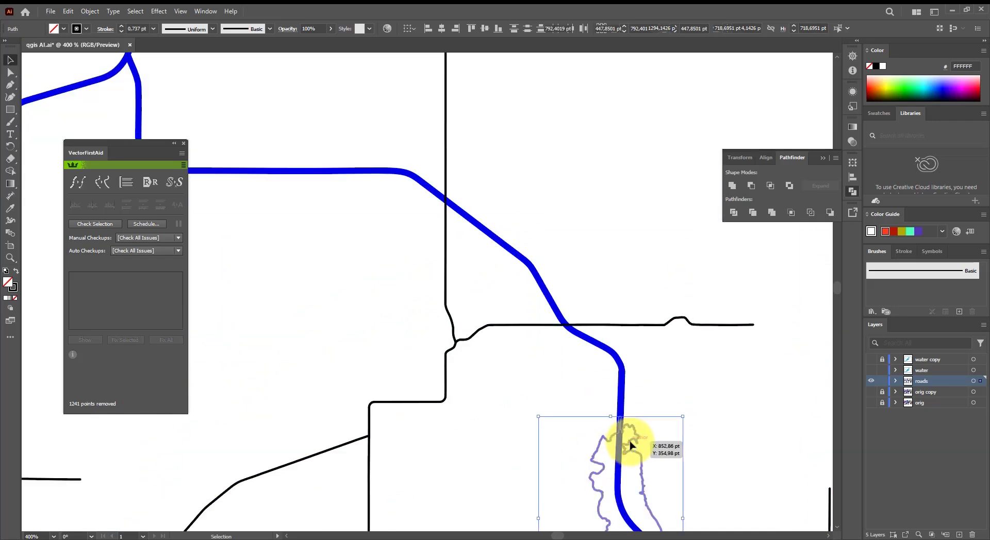
left_click(105, 29)
left_click(75, 30)
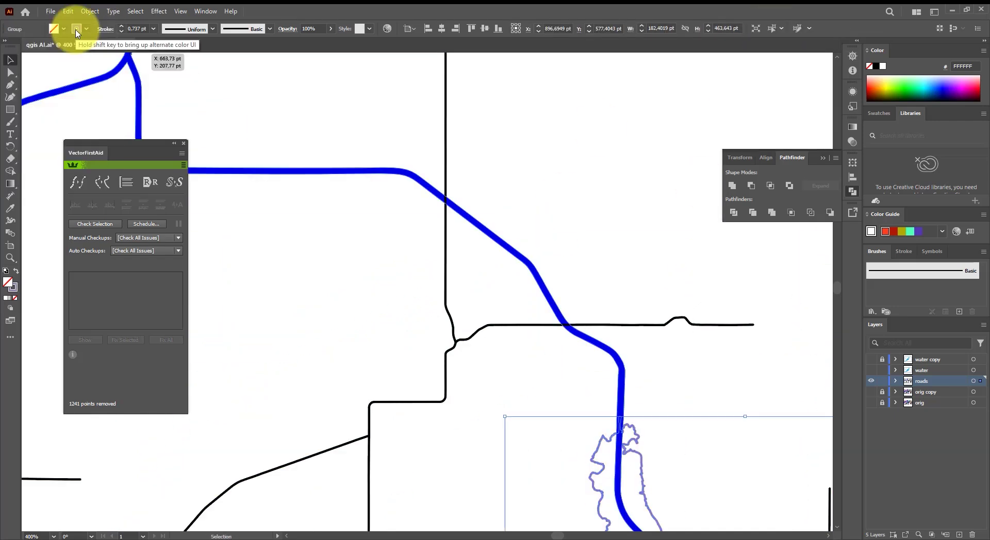
left_click(876, 66)
key("ctrl+z")
left_click(103, 29)
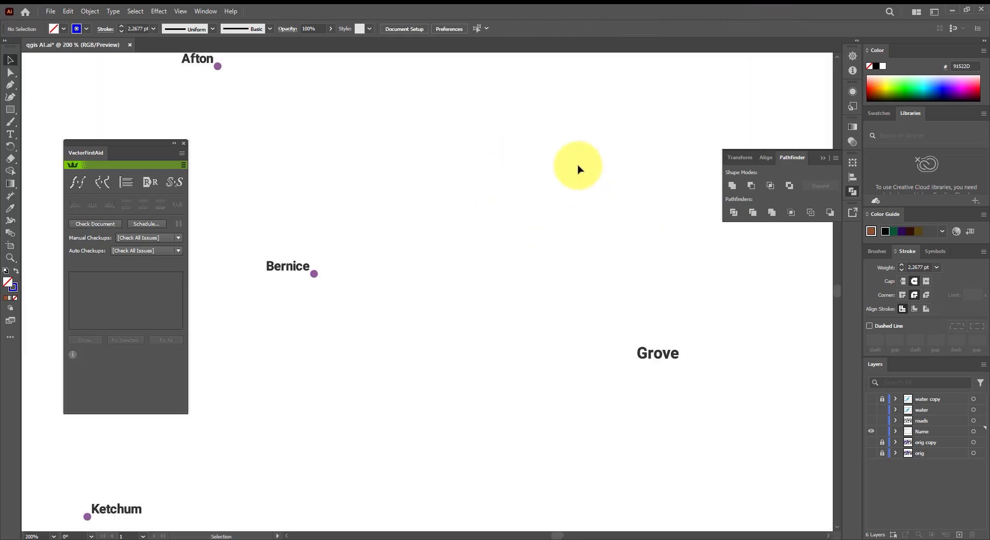
Switch to the i-Boating marine chart in the browser and examine the depth contours from Snake Island up to the lake's upper arms.
scroll(577, 165, "down", 4)
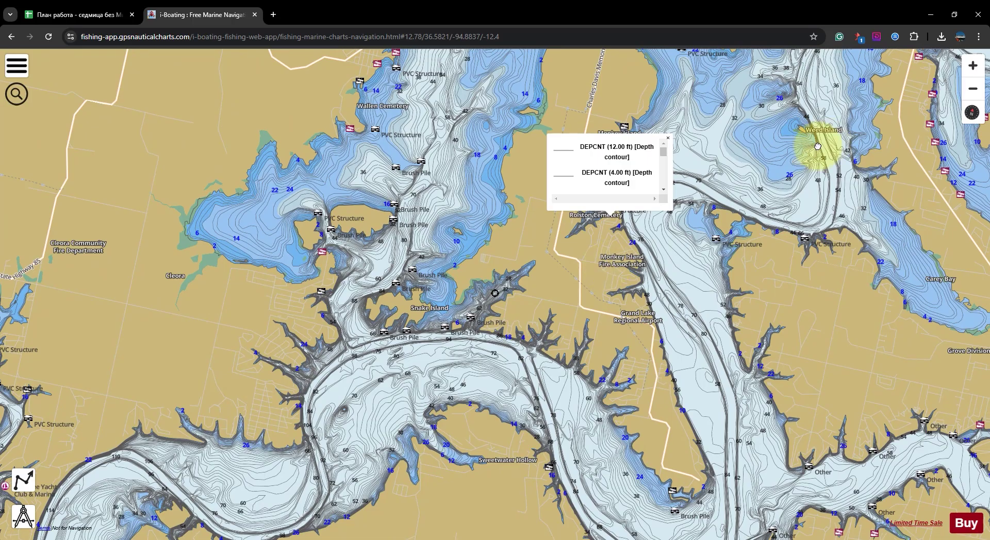
left_click_drag(818, 147, 641, 271)
left_click_drag(634, 166, 396, 278)
left_click_drag(462, 201, 391, 267)
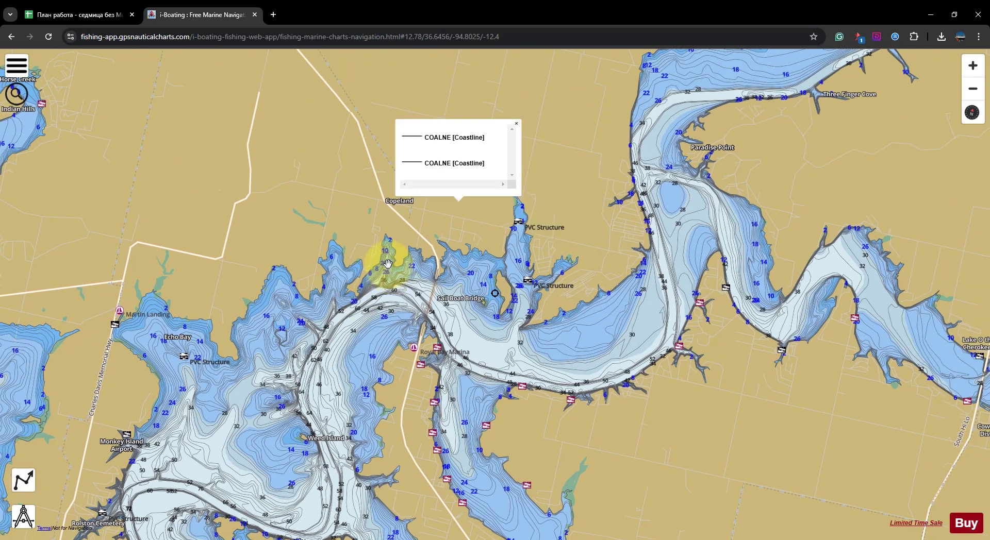
scroll(372, 200, "down", 3)
scroll(339, 236, "down", 4)
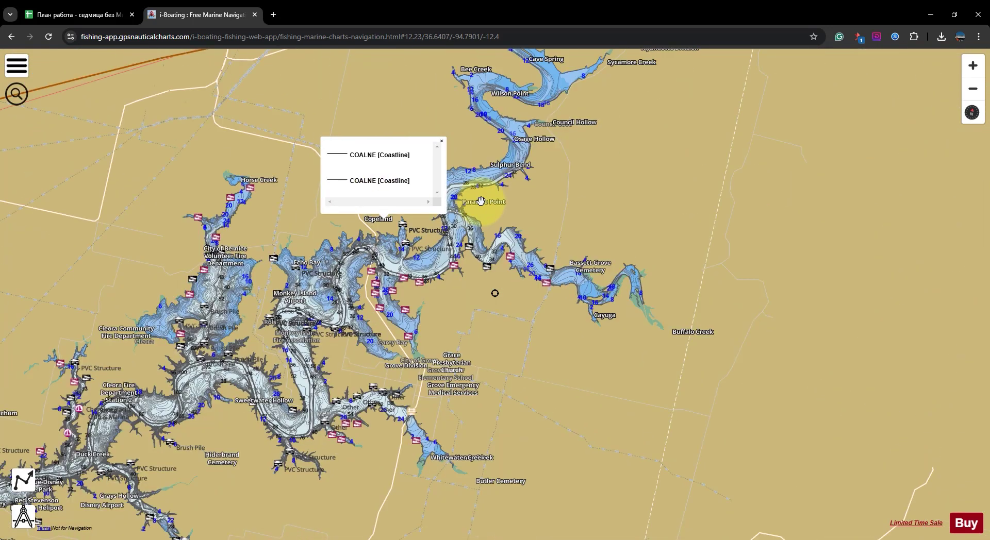
scroll(481, 203, "down", 5)
scroll(374, 292, "up", 5)
scroll(439, 232, "up", 2)
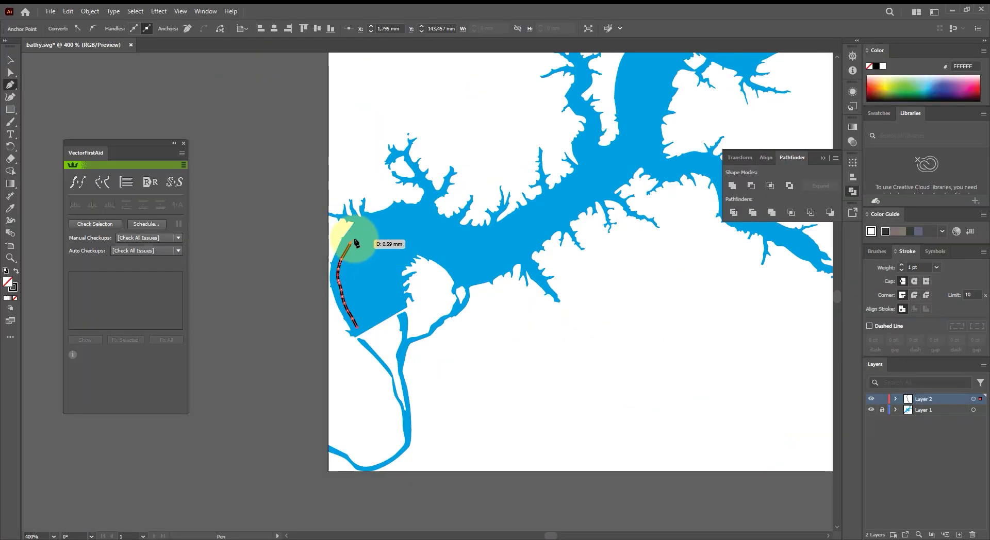
Trace the first edge of the deepest channel on Layer 2 with the Pen tool, from the dam up through the lake's bends.
left_click(511, 167)
left_click(641, 145)
left_click(423, 307)
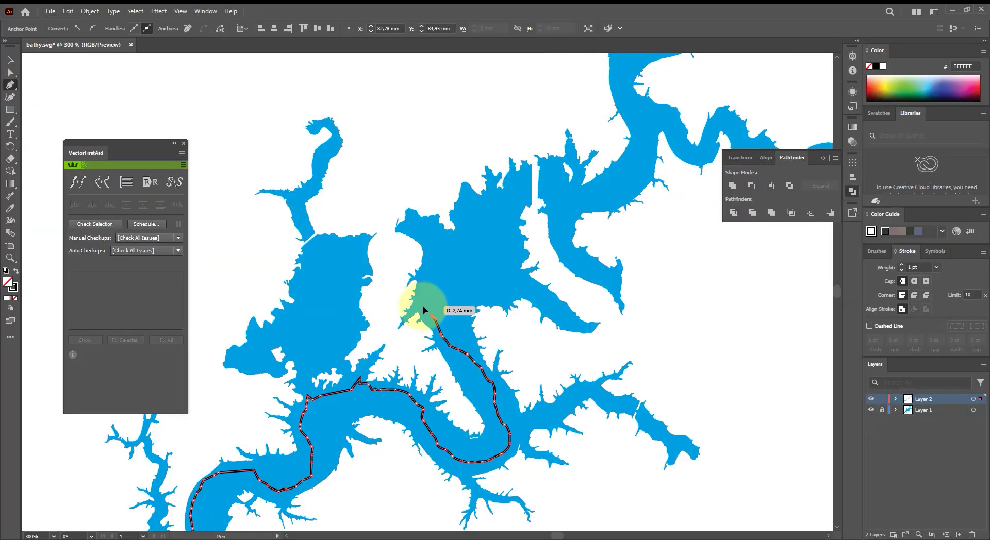
left_click(578, 229)
left_click(602, 215)
Trace the channel's opposite edge back down to the dam, close the outline, and fill it with dark blue 252063.
key("super")
key("super")
left_click(429, 431)
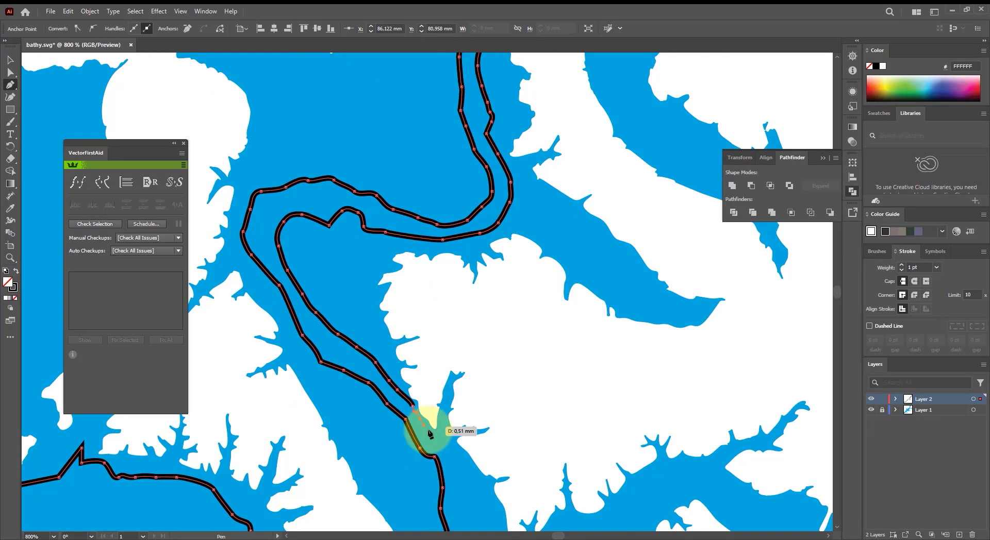
left_click(353, 342)
left_click(245, 451)
left_click(224, 494)
left_click(220, 496)
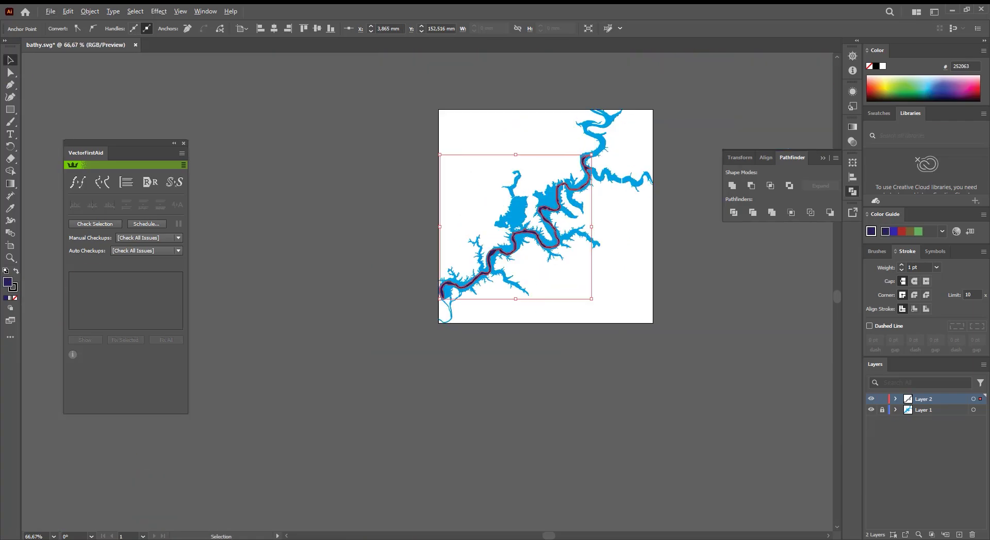
Add a new layer below Layer 2 and draw a small dark blue deep-water shape on Layer 2 at the southern inlet's mouth.
left_click(959, 535)
left_click(923, 399)
left_click(419, 434)
left_click(400, 378)
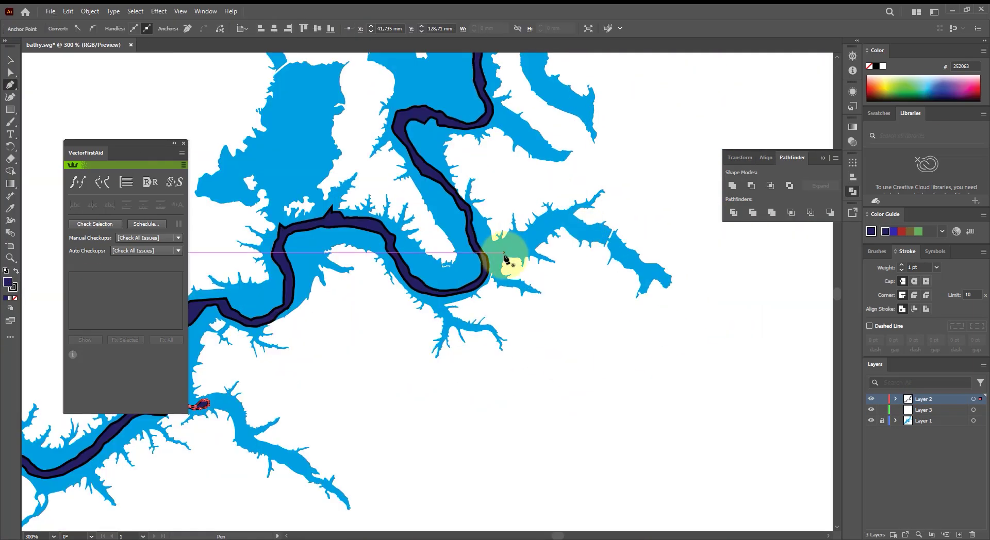
Choose pink E72F92, switch to no fill, and trace the next depth contour from the dam along the channel's southern side.
left_click(908, 402)
left_click(969, 85)
scroll(405, 376, "up", 5)
left_click(406, 376)
left_click(344, 353)
left_click(382, 250)
left_click(483, 289)
left_click(581, 274)
left_click(610, 259)
left_click(15, 298)
left_click(590, 155)
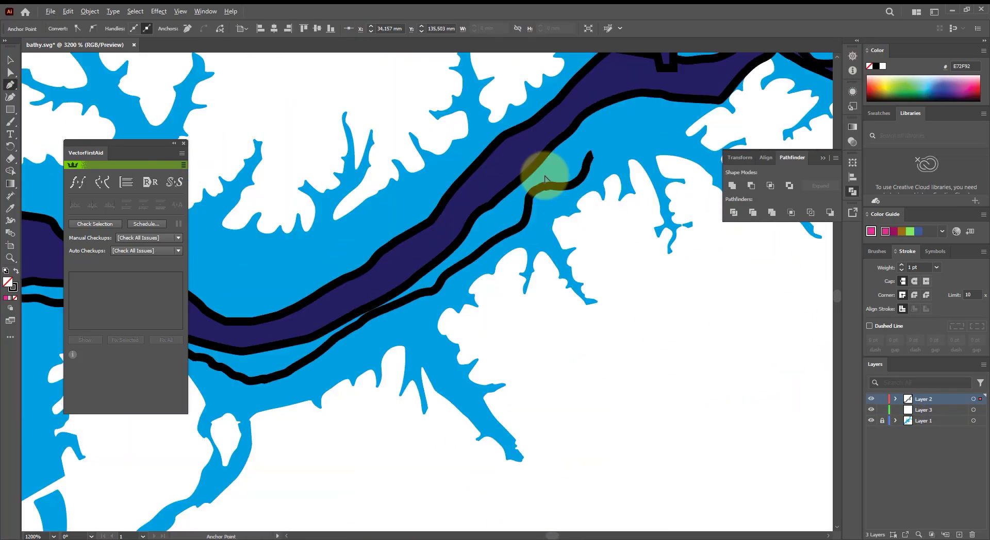
Extend the unfilled contour into the long southern inlet, back out, and up along the main channel's next bend.
left_click(369, 237)
left_click(579, 420)
left_click(272, 357)
scroll(272, 329, "down", 3)
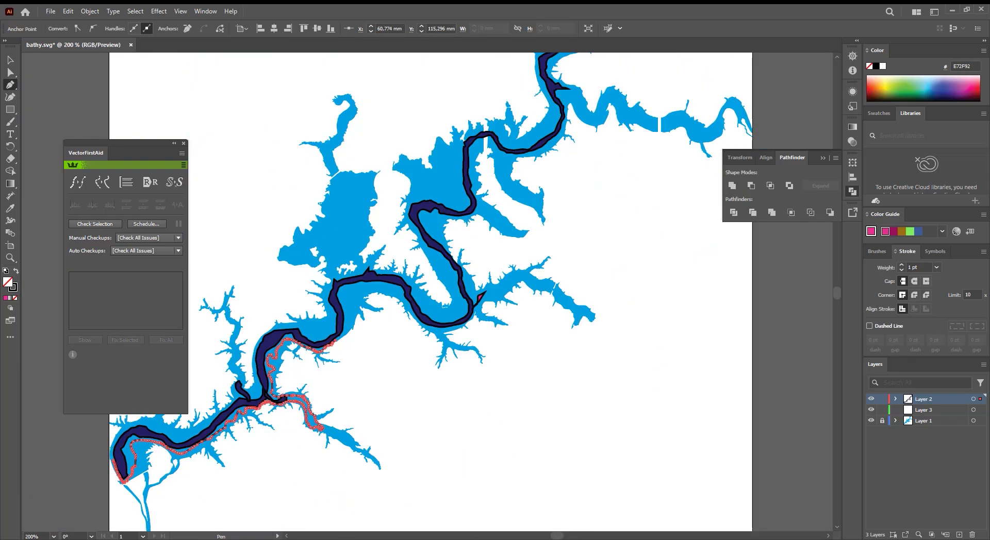
Carry the contour around the lake's middle bend, into the eastern arm and back out along the main channel.
scroll(601, 331, "up", 3)
left_click(519, 289)
scroll(601, 332, "up", 3)
left_click(552, 274)
left_click_drag(504, 112, 406, 181)
left_click_drag(378, 200, 324, 221)
left_click(302, 223)
left_click(246, 260)
scroll(246, 260, "down", 3)
left_click(381, 432)
left_click_drag(337, 383, 325, 360)
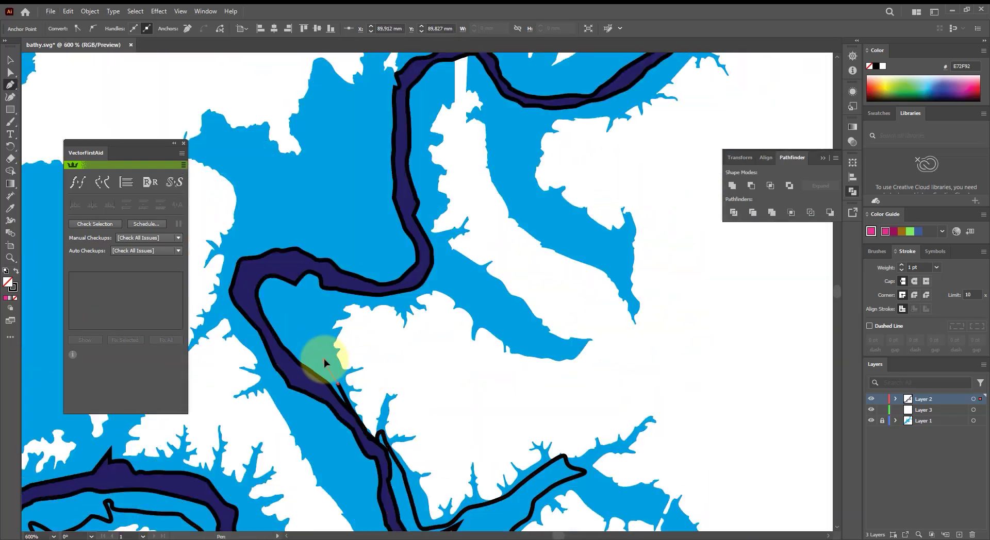
Trace the contour through the upper lake, looping into the northeastern branch and around the channel's northern tip.
left_click(663, 283)
left_click(497, 331)
scroll(545, 265, "down", 3)
left_click(545, 265)
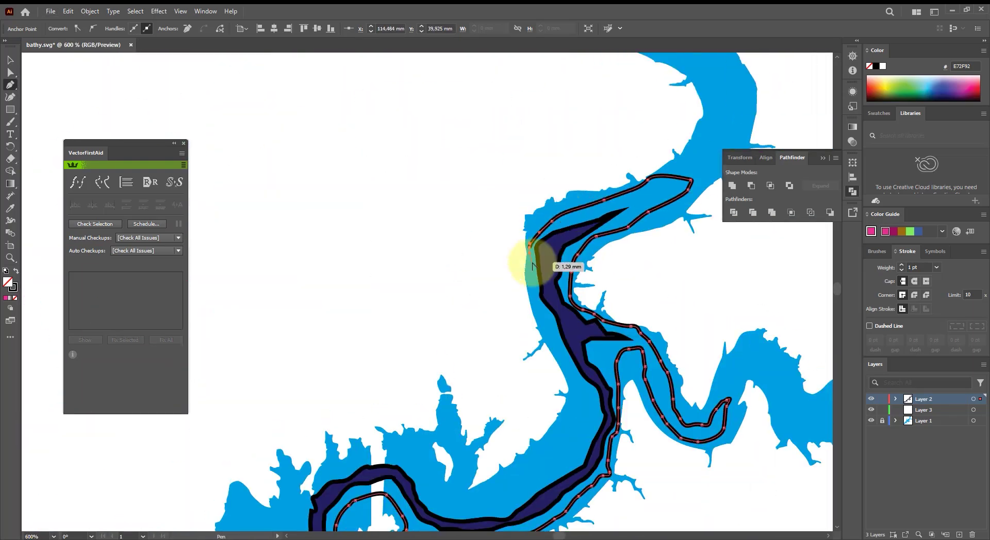
Trace the contour back down the channel's opposite side to the small cove above the middle bend.
scroll(463, 302, "up", 3)
left_click(498, 328)
scroll(298, 338, "down", 3)
scroll(347, 411, "up", 3)
left_click(347, 411)
scroll(396, 314, "up", 2)
left_click(420, 310)
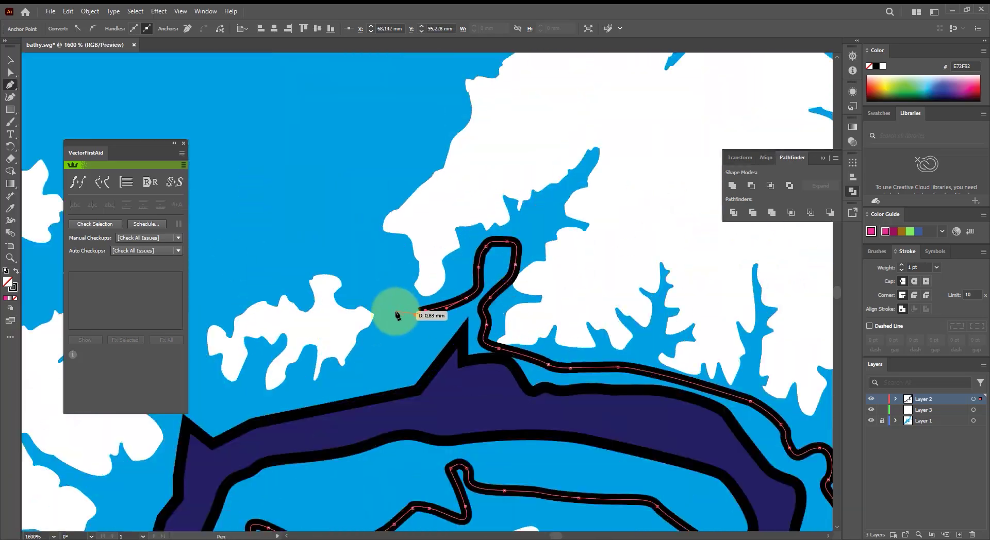
Continue the contour down the northern and western side of the deep channel towards its starting point at the dam.
scroll(395, 314, "down", 2)
left_click(312, 210)
scroll(317, 233, "up", 2)
scroll(519, 287, "down", 4)
scroll(520, 287, "up", 3)
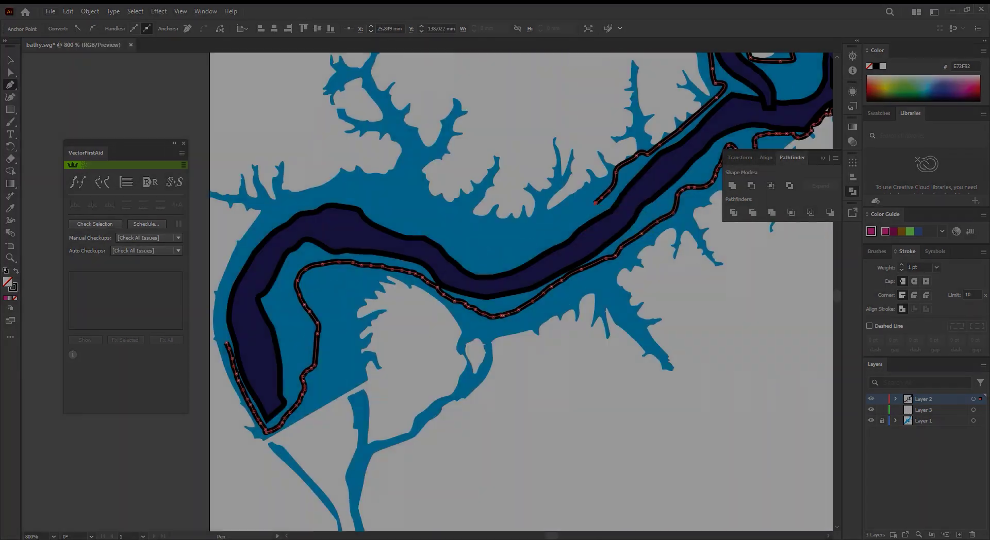